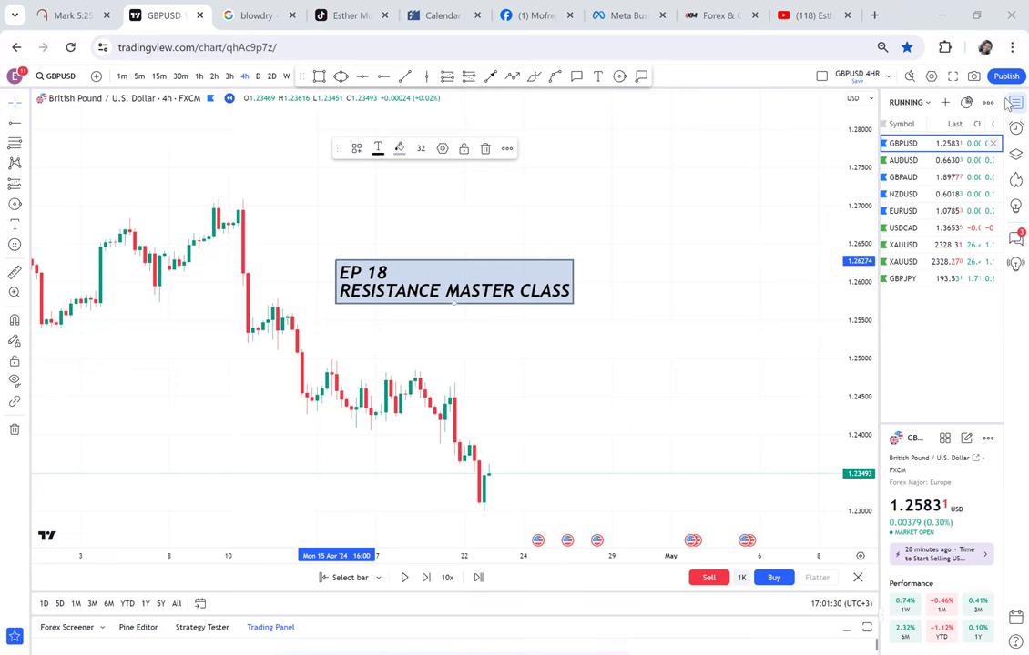
Close the watchlist panel and move the EP 18 RESISTANCE MASTER CLASS title box up and right
{"action": "left_click", "coordinate": [1015, 102]}
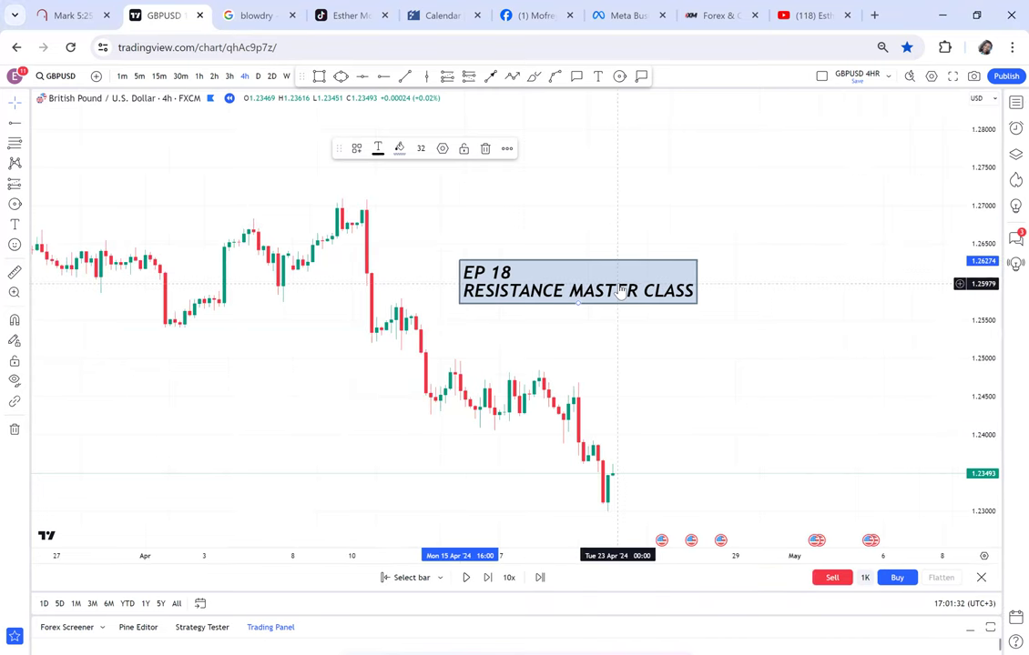
{"action": "left_click_drag", "start_coordinate": [634, 301], "coordinate": [658, 227]}
{"action": "left_click", "coordinate": [752, 364]}
{"action": "left_click_drag", "start_coordinate": [685, 319], "coordinate": [567, 196]}
{"action": "left_click", "coordinate": [565, 170]}
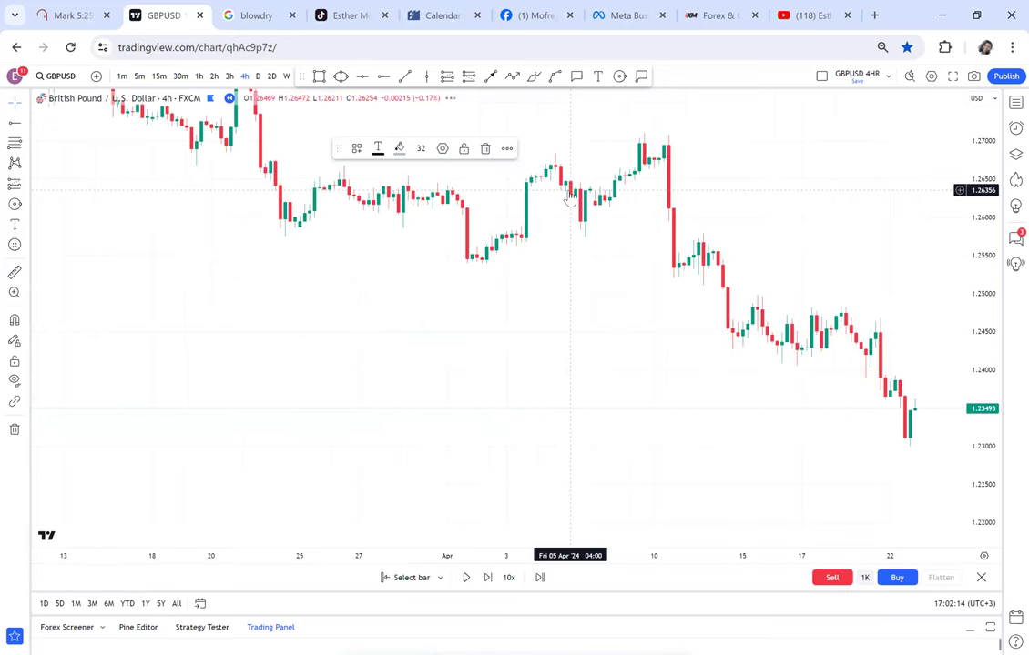
Reposition the EP 18 label lower on the chart, clearing empty space for drawing
{"action": "left_click_drag", "start_coordinate": [454, 321], "coordinate": [173, 392]}
{"action": "left_click_drag", "start_coordinate": [679, 300], "coordinate": [550, 367]}
{"action": "left_click_drag", "start_coordinate": [523, 328], "coordinate": [587, 202]}
{"action": "left_click_drag", "start_coordinate": [742, 248], "coordinate": [746, 359]}
{"action": "left_click", "coordinate": [599, 312]}
{"action": "left_click_drag", "start_coordinate": [599, 312], "coordinate": [597, 444]}
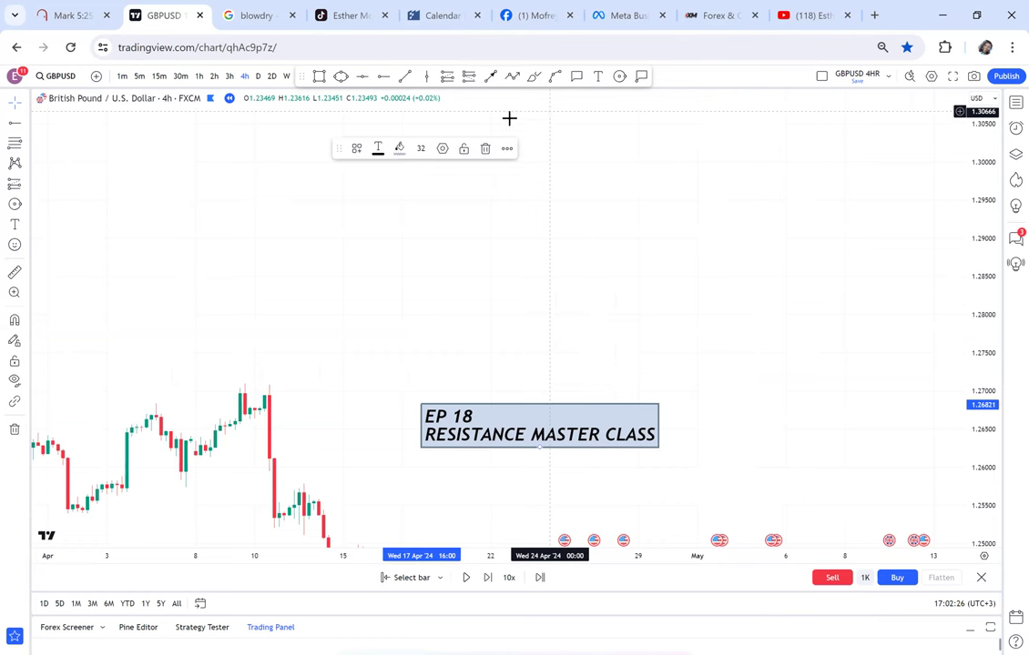
Draw a rising zigzag arrow path with two peaks and two pullbacks, ending near 1.3050
{"action": "left_click", "coordinate": [513, 78]}
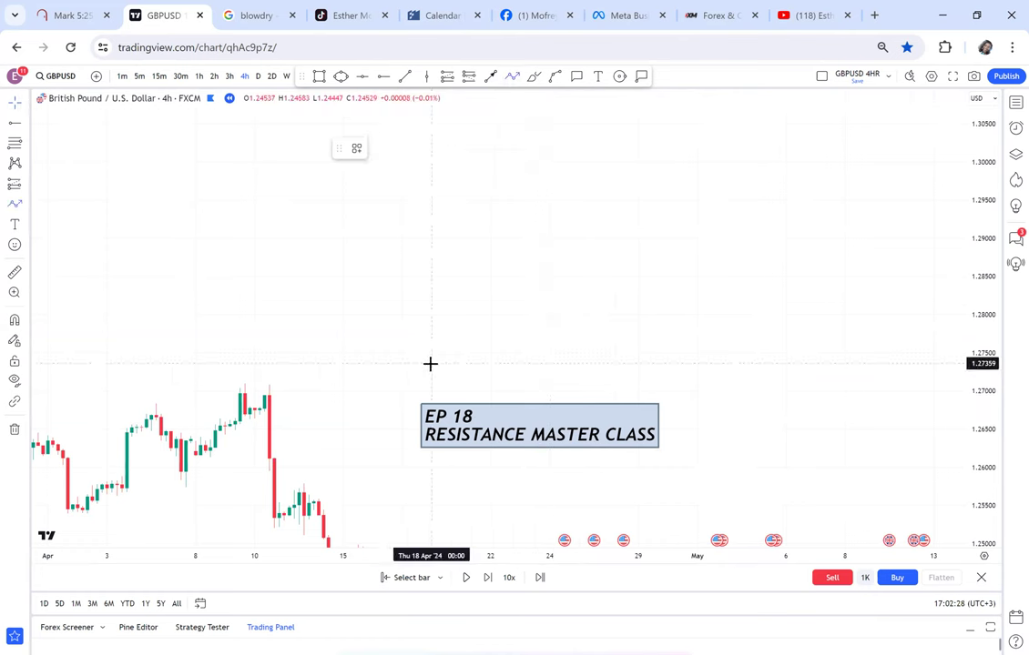
{"action": "left_click", "coordinate": [432, 363]}
{"action": "left_click", "coordinate": [480, 234]}
{"action": "left_click", "coordinate": [510, 280]}
{"action": "left_click", "coordinate": [540, 174]}
{"action": "left_click", "coordinate": [588, 235]}
{"action": "double_click", "coordinate": [606, 122]}
{"action": "left_click_drag", "start_coordinate": [659, 228], "coordinate": [640, 312]}
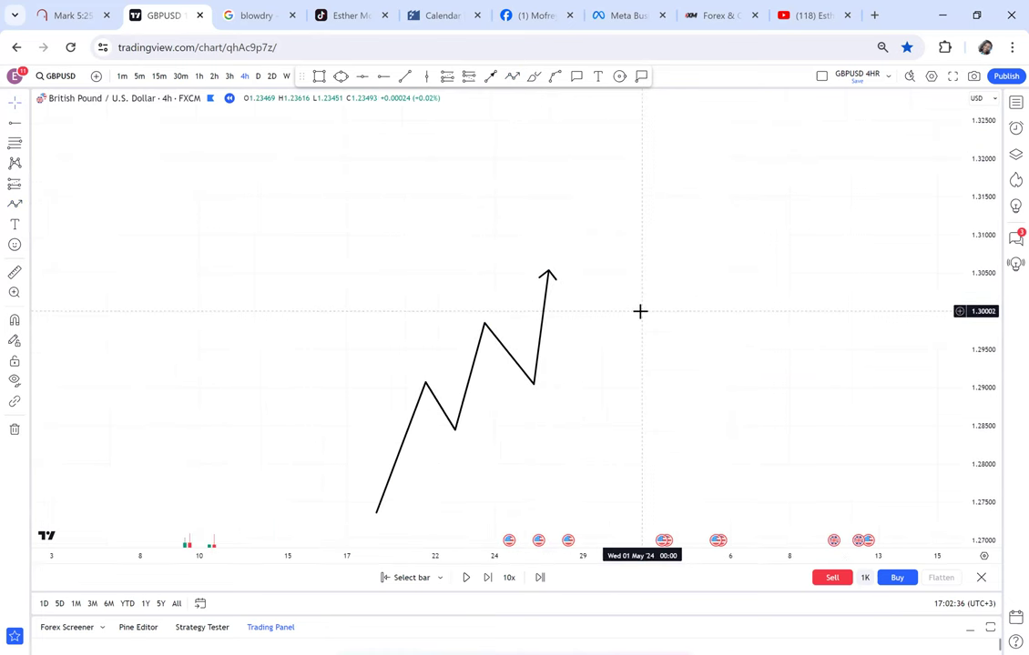
{"action": "left_click", "coordinate": [319, 76]}
Draw thin green rectangle zones across the first peak, the second peak and the arrow's top
{"action": "mouse_move", "coordinate": [326, 382]}
{"action": "left_mouse_down"}
{"action": "mouse_move", "coordinate": [532, 367]}
{"action": "mouse_move", "coordinate": [613, 385]}
{"action": "left_mouse_up"}
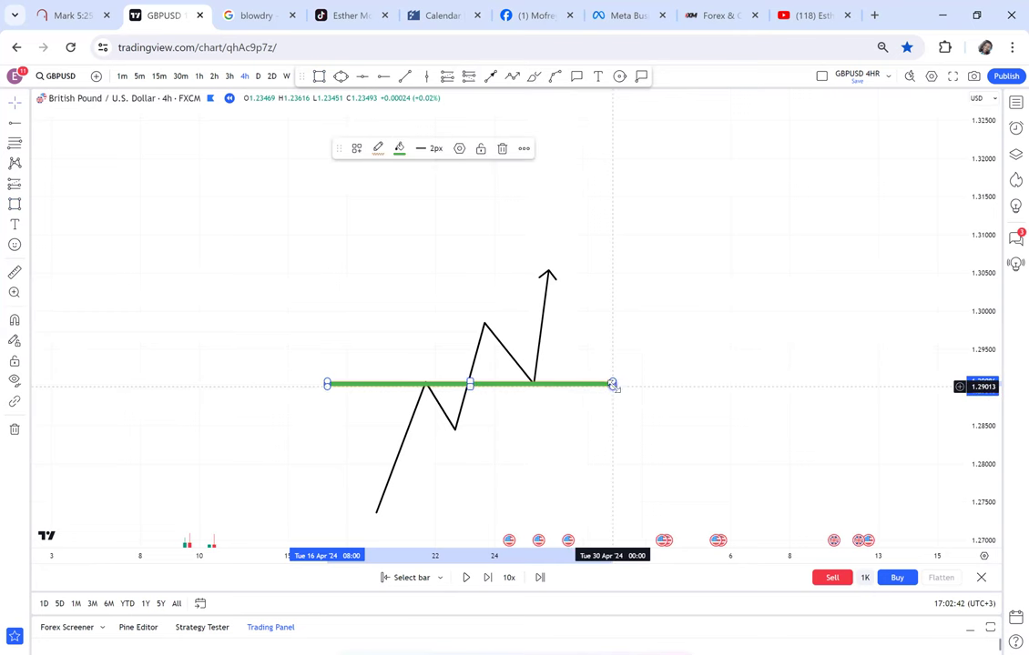
{"action": "left_click", "coordinate": [320, 77]}
{"action": "left_click_drag", "start_coordinate": [411, 320], "coordinate": [631, 325]}
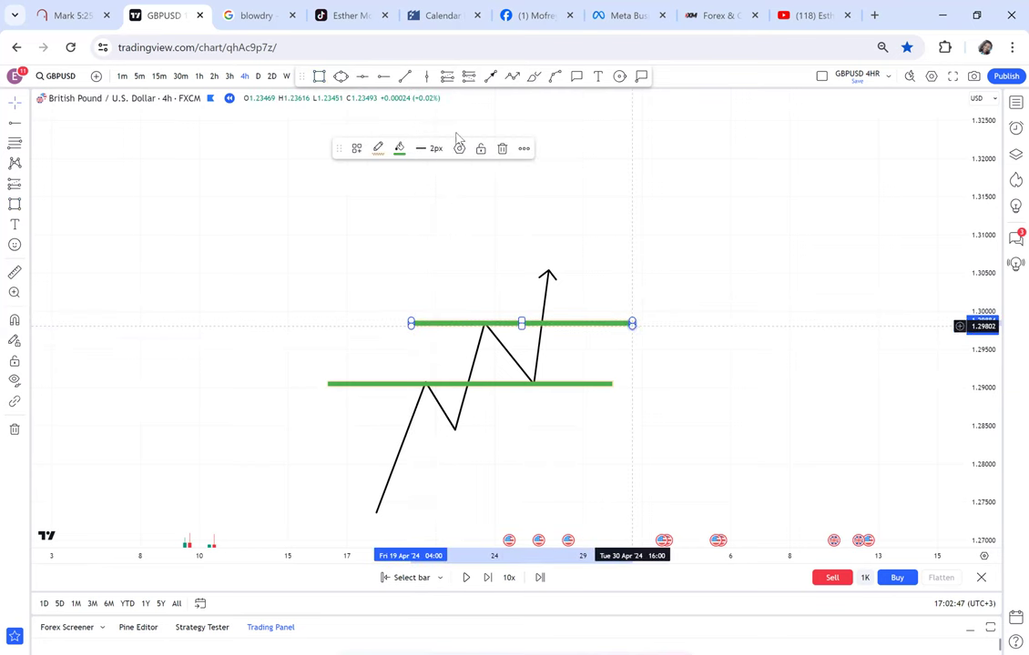
{"action": "left_click", "coordinate": [319, 77]}
{"action": "mouse_move", "coordinate": [491, 269]}
{"action": "left_mouse_down"}
{"action": "mouse_move", "coordinate": [585, 279]}
{"action": "mouse_move", "coordinate": [647, 272]}
{"action": "left_mouse_up"}
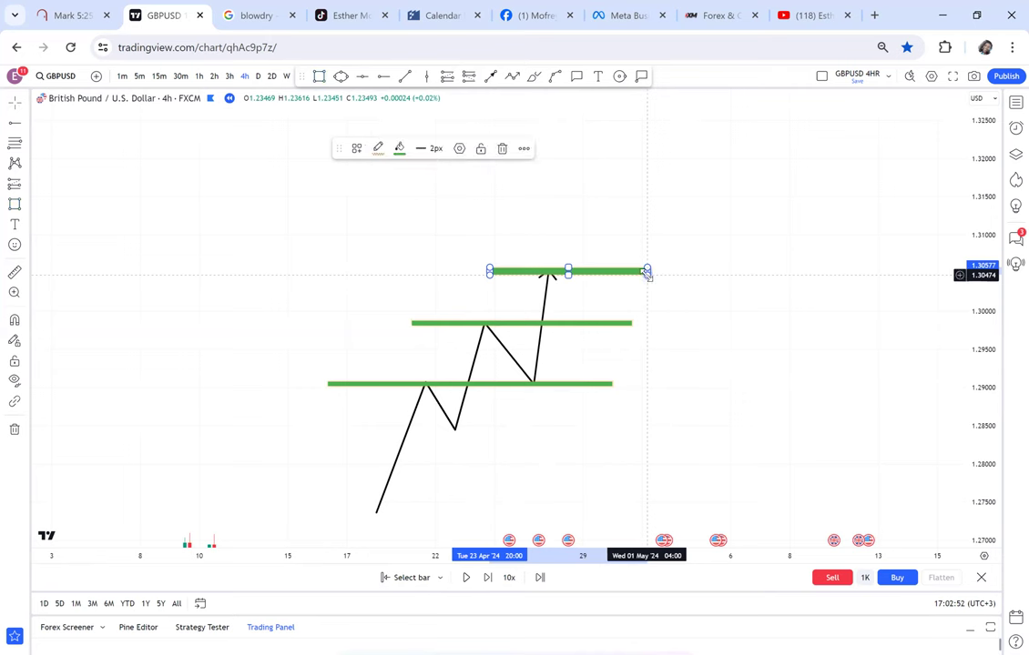
{"action": "scroll", "coordinate": [507, 432], "scroll_direction": "up", "scroll_amount": 3}
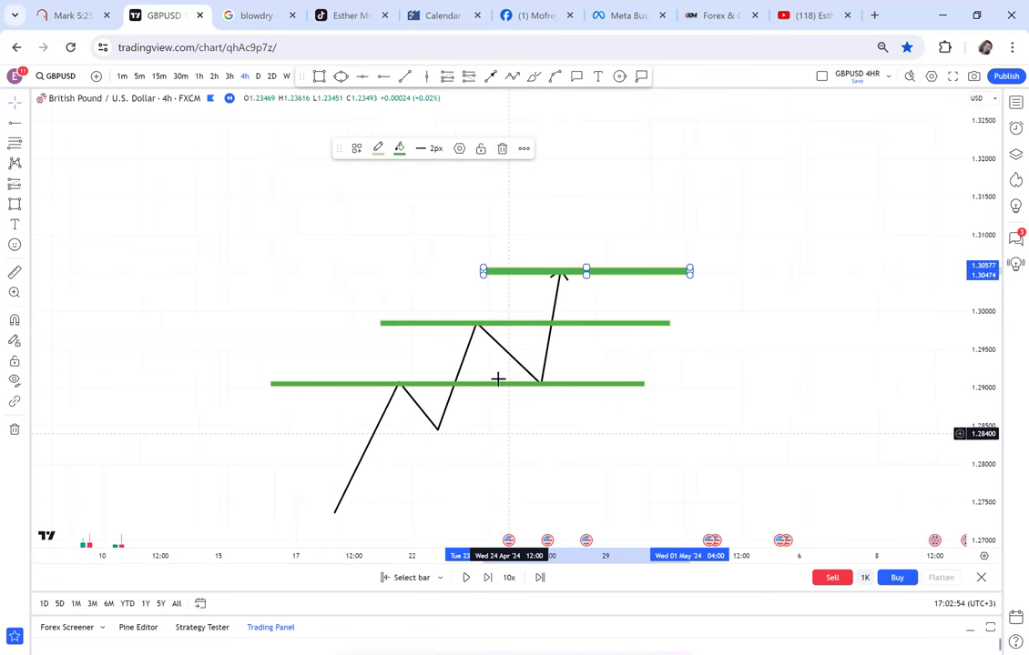
Add a size-16 RESISTANCE text label just above the lower green line
{"action": "left_click", "coordinate": [597, 76]}
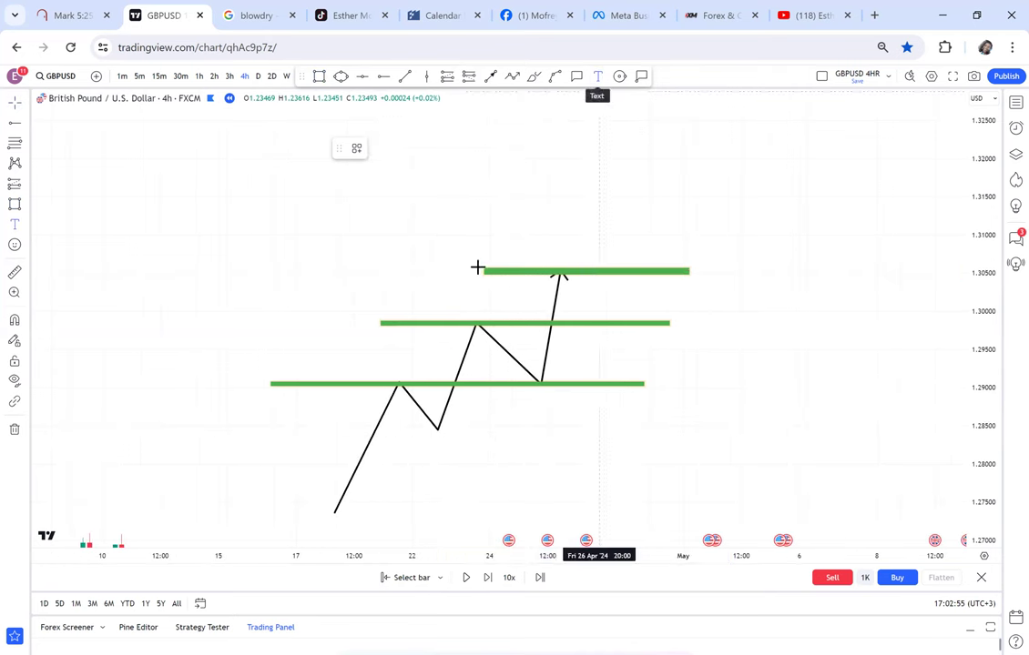
{"action": "left_click", "coordinate": [364, 374]}
{"action": "type", "text": "RE"}
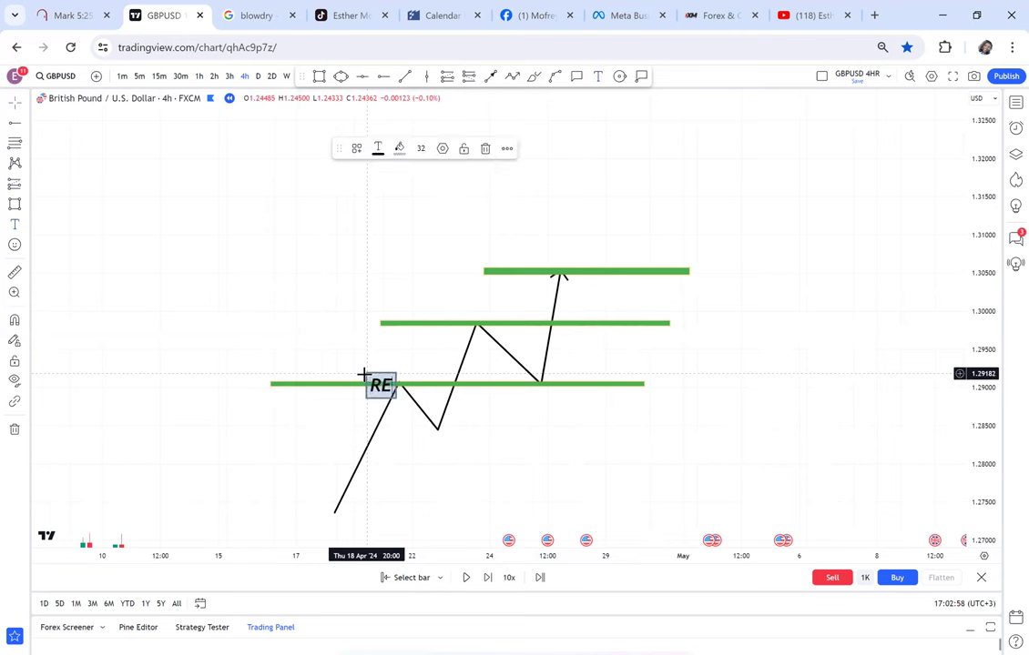
{"action": "type", "text": "SISTANCE"}
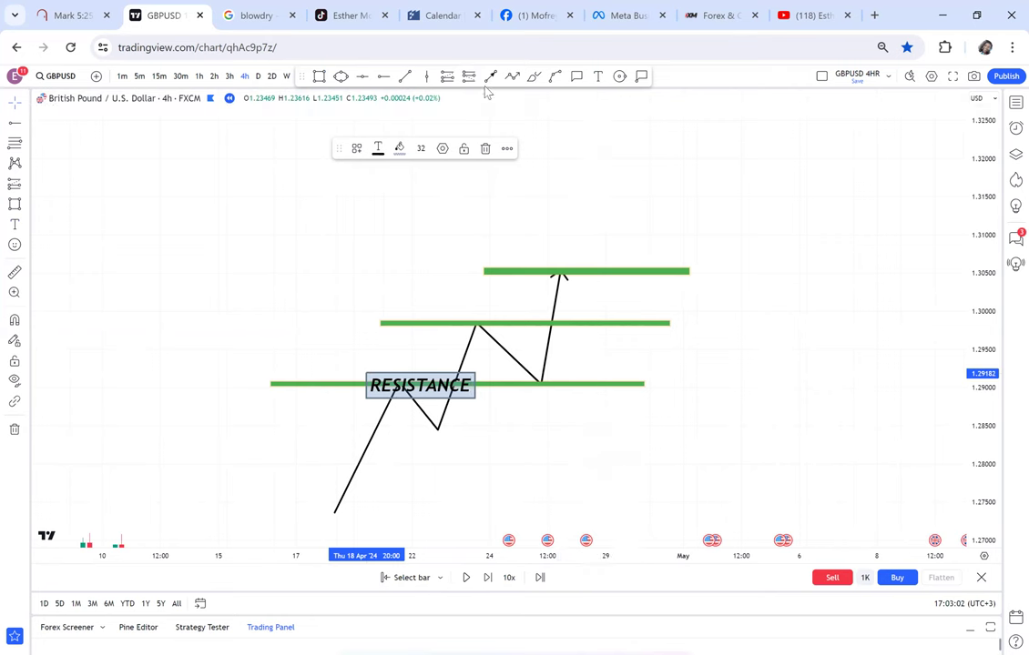
{"action": "left_click", "coordinate": [421, 147]}
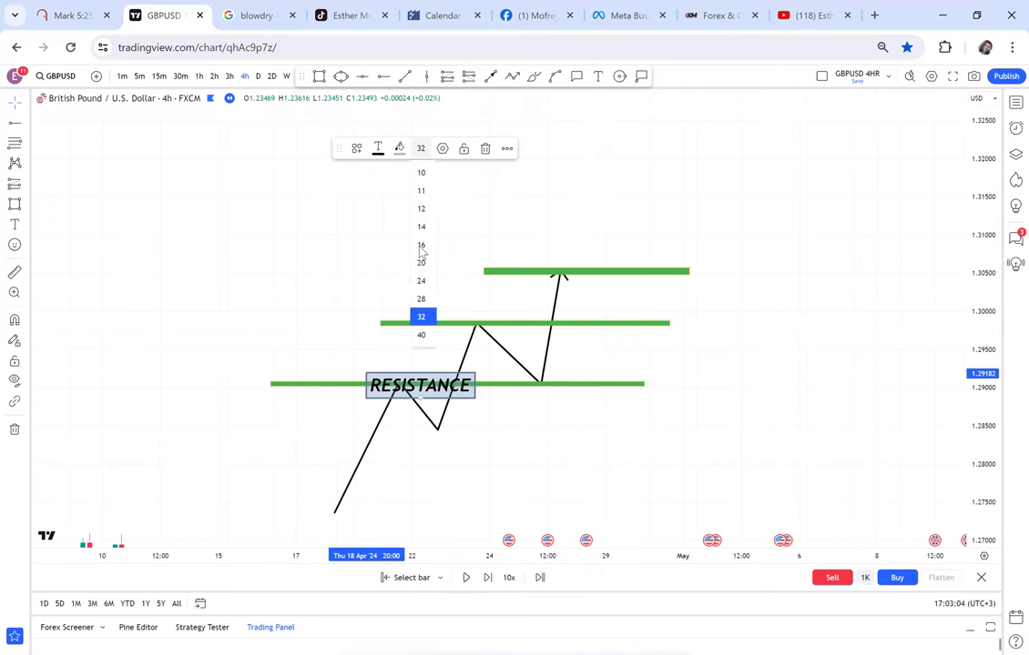
{"action": "left_click", "coordinate": [420, 244]}
{"action": "left_click_drag", "start_coordinate": [393, 385], "coordinate": [400, 376]}
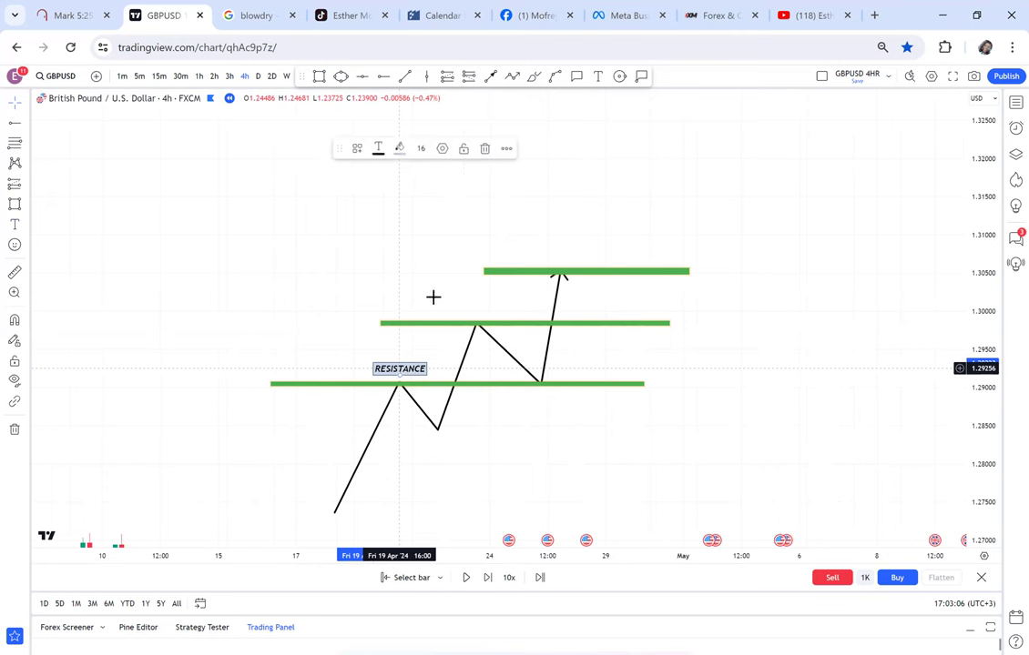
Clone the RESISTANCE label twice, placing copies above the middle and top green lines
{"action": "left_click", "coordinate": [507, 148]}
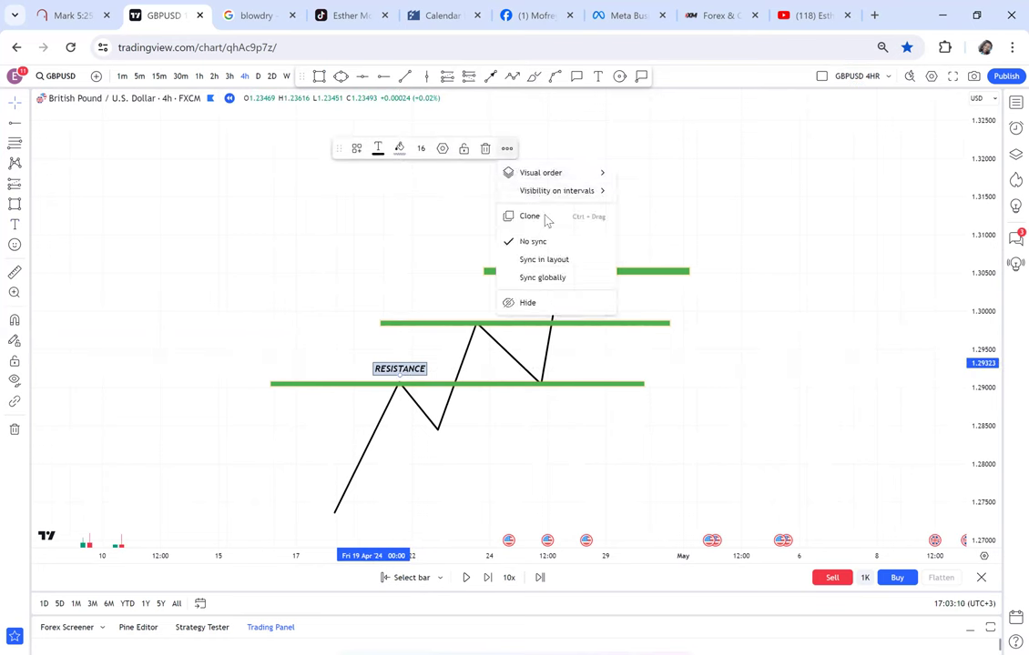
{"action": "left_click", "coordinate": [528, 217]}
{"action": "left_click_drag", "start_coordinate": [400, 346], "coordinate": [465, 307]}
{"action": "left_click", "coordinate": [507, 149]}
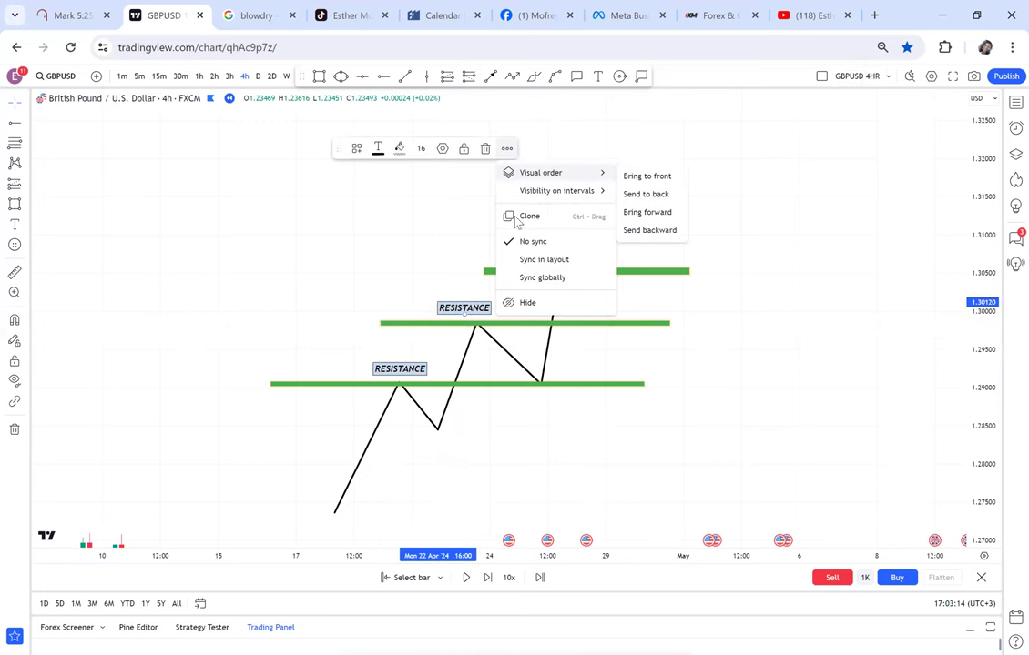
{"action": "left_click", "coordinate": [536, 215]}
{"action": "mouse_move", "coordinate": [488, 289]}
{"action": "left_mouse_down"}
{"action": "mouse_move", "coordinate": [556, 253]}
{"action": "mouse_move", "coordinate": [528, 266]}
{"action": "mouse_move", "coordinate": [530, 257]}
{"action": "left_mouse_up"}
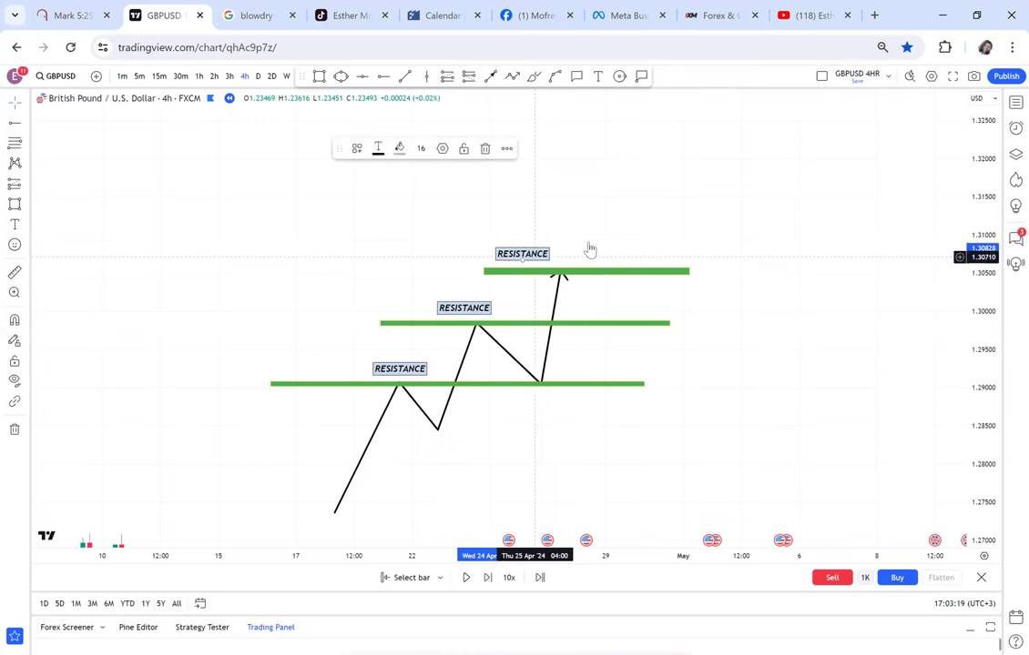
{"action": "left_click", "coordinate": [319, 78]}
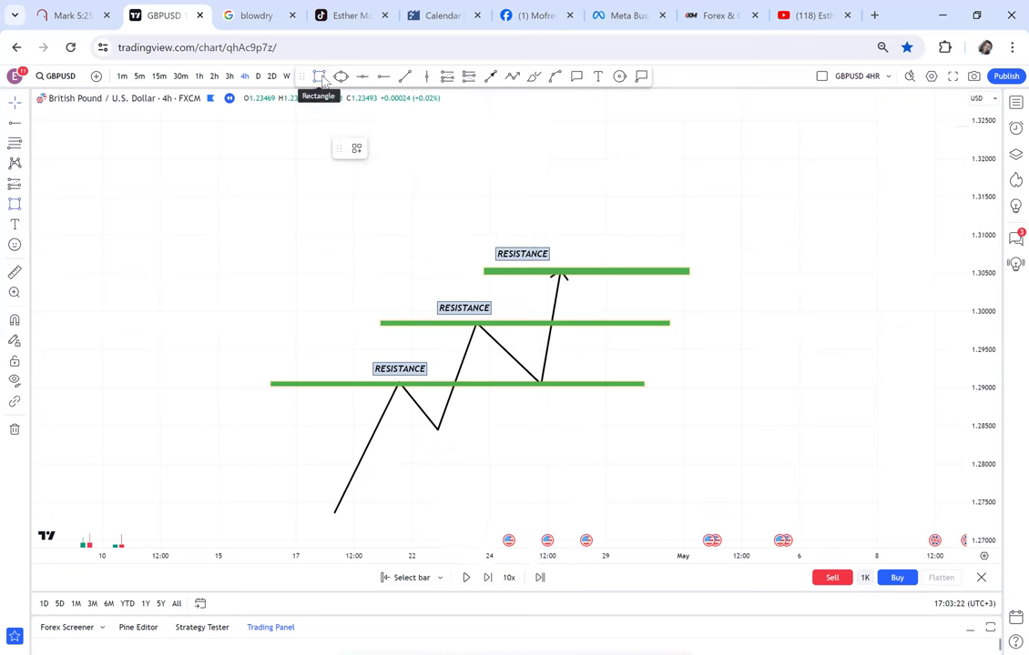
Draw a tall green breakout candle above the top line and turn that line black
{"action": "left_click", "coordinate": [583, 287]}
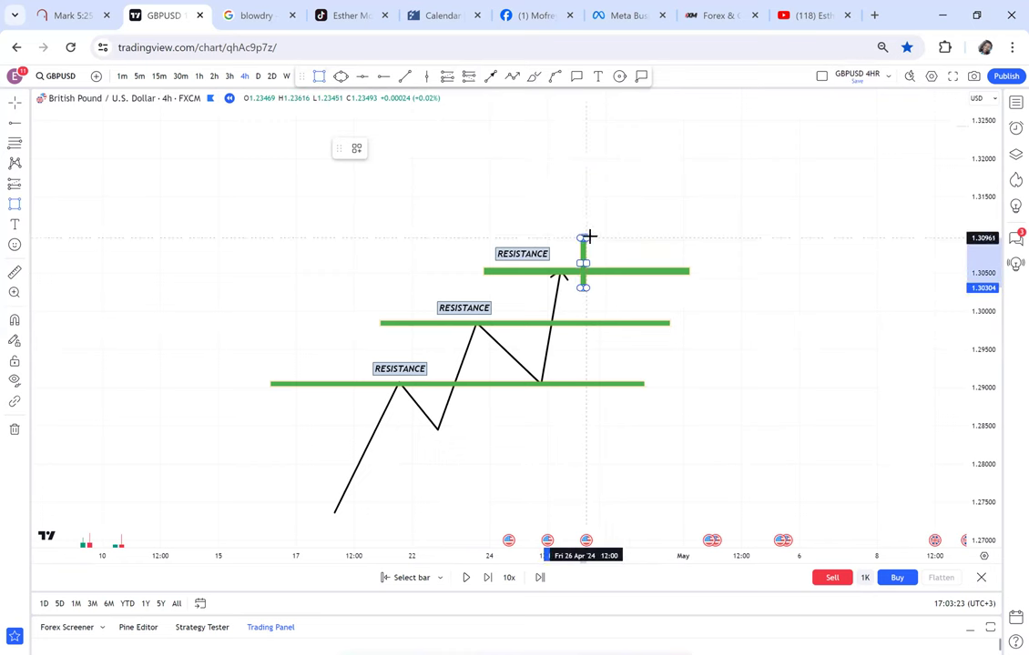
{"action": "left_click", "coordinate": [587, 232]}
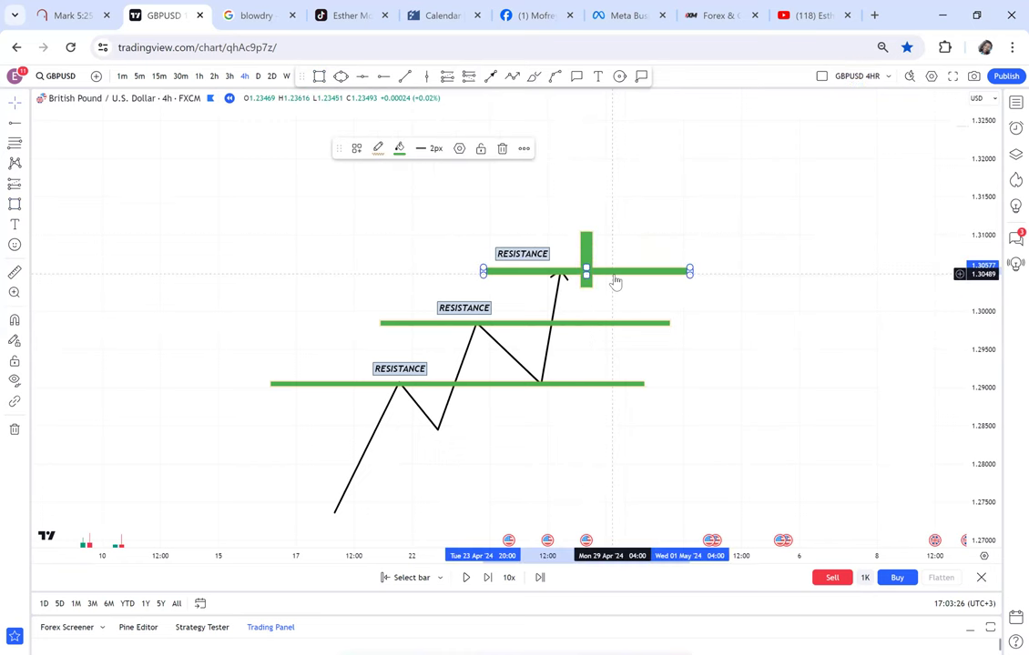
{"action": "left_click", "coordinate": [398, 149]}
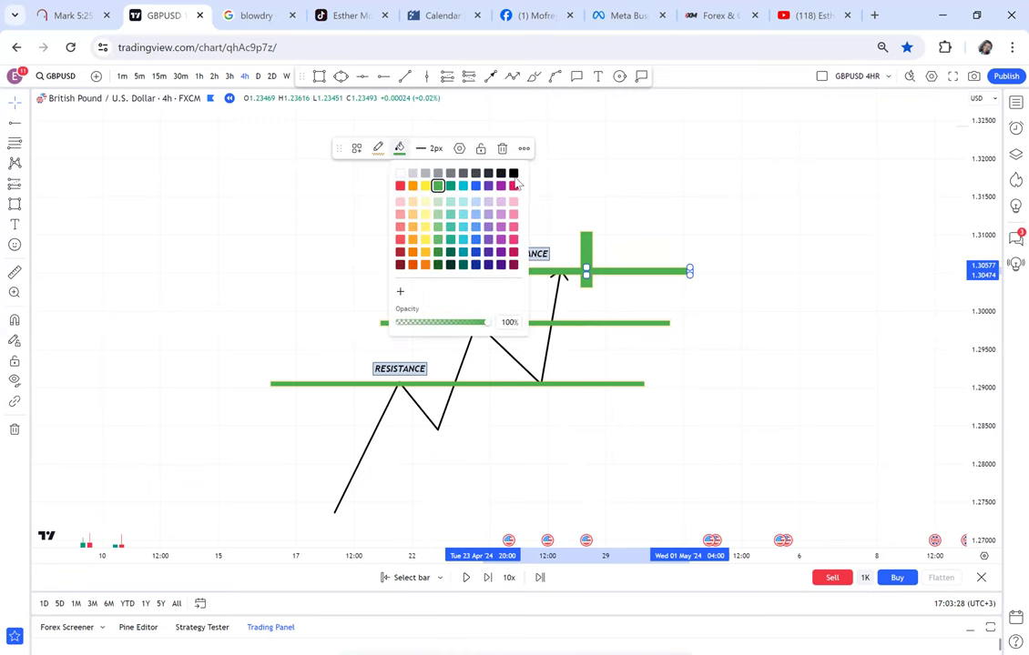
{"action": "left_click", "coordinate": [514, 173]}
Turn the middle and bottom resistance lines black
{"action": "left_click", "coordinate": [537, 328]}
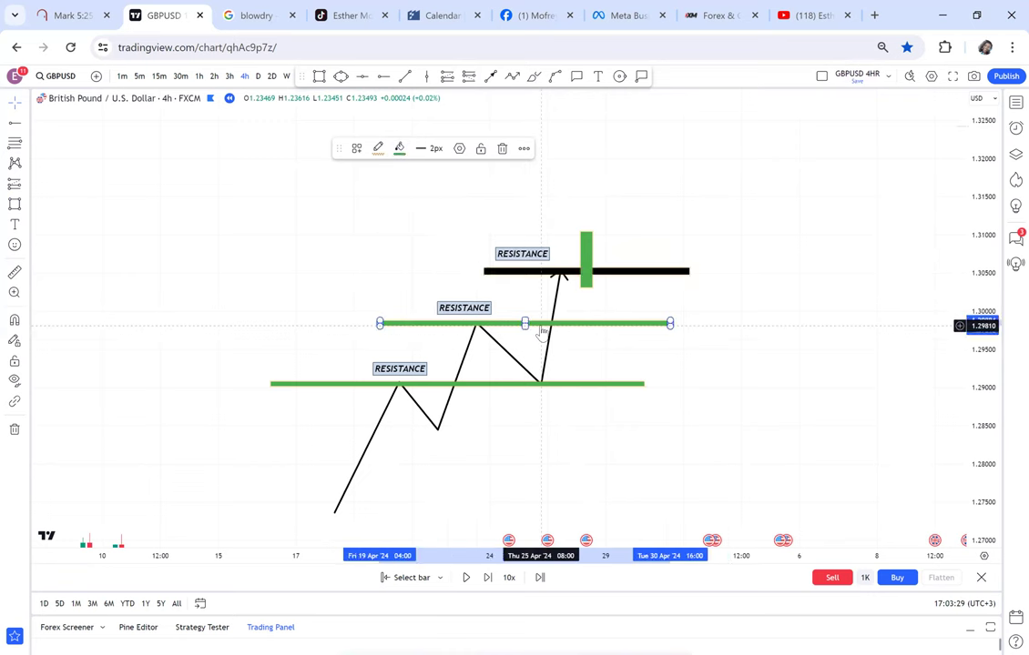
{"action": "left_click", "coordinate": [399, 150]}
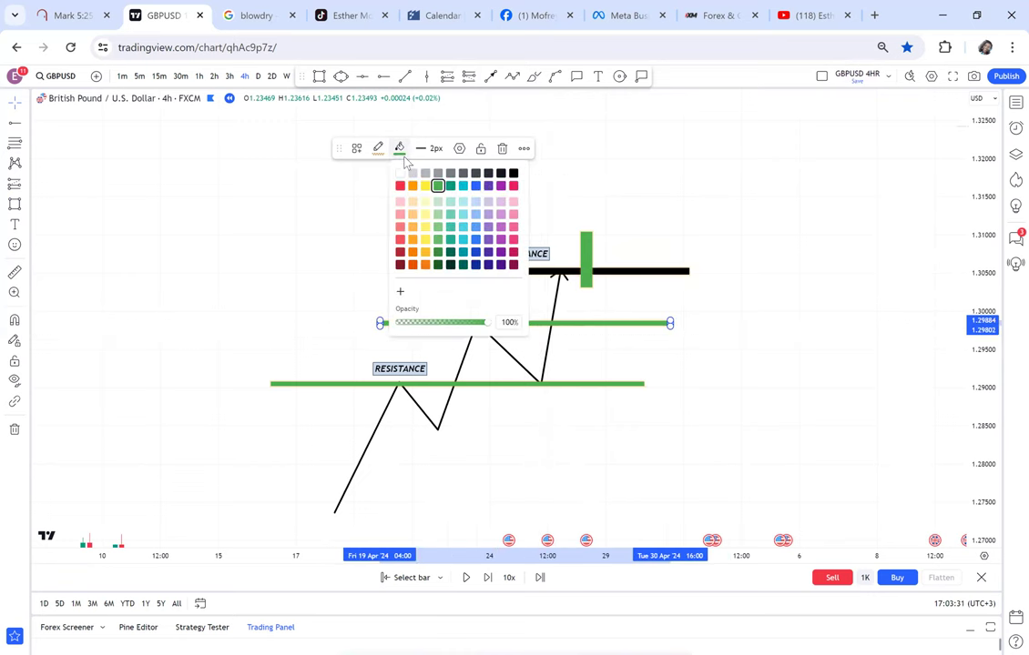
{"action": "left_click", "coordinate": [513, 173]}
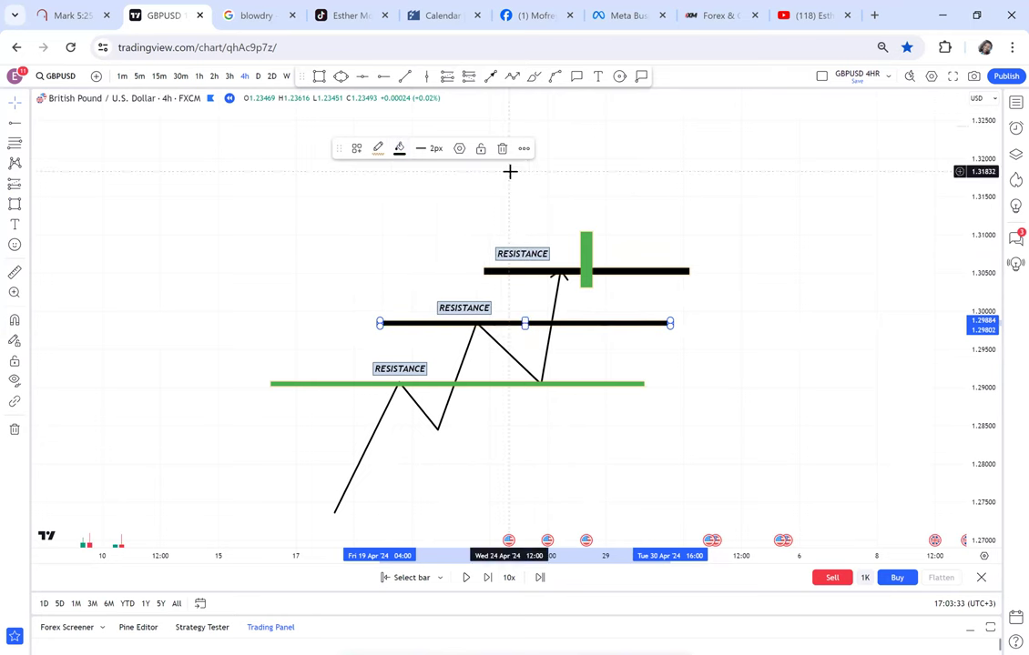
{"action": "left_click", "coordinate": [496, 390]}
{"action": "left_click", "coordinate": [399, 150]}
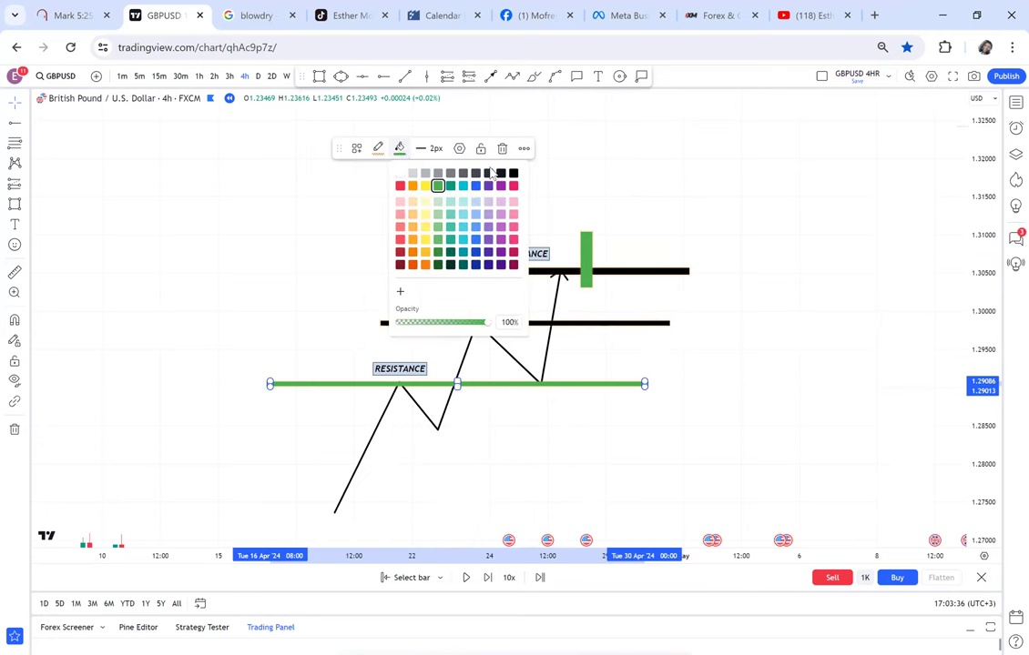
{"action": "left_click", "coordinate": [515, 174]}
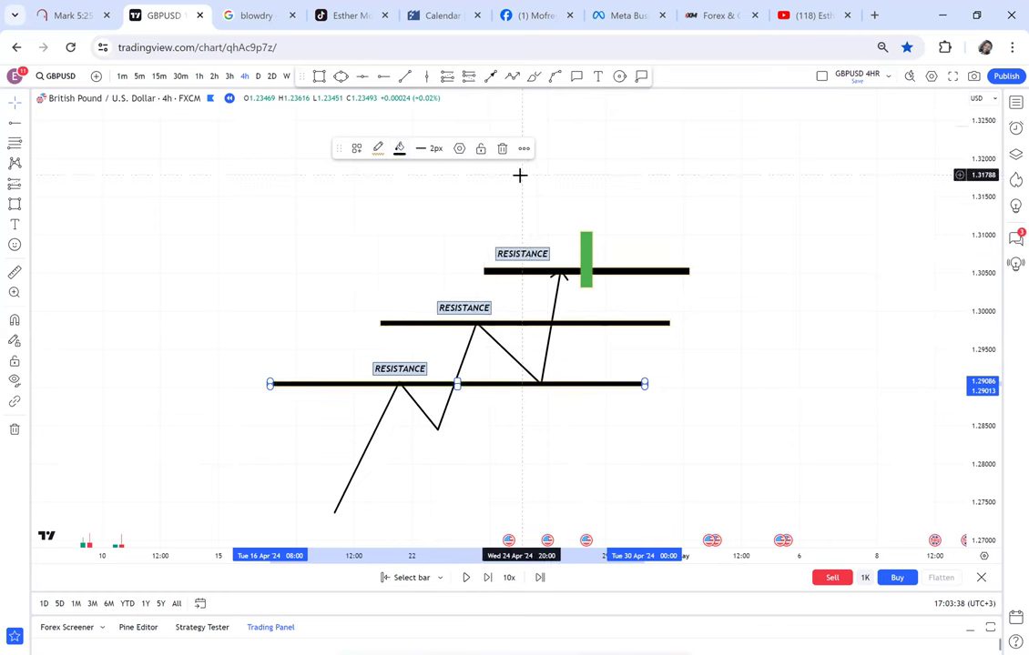
{"action": "mouse_move", "coordinate": [703, 367]}
{"action": "left_mouse_down"}
{"action": "mouse_move", "coordinate": [638, 327]}
{"action": "mouse_move", "coordinate": [708, 361]}
{"action": "left_mouse_up"}
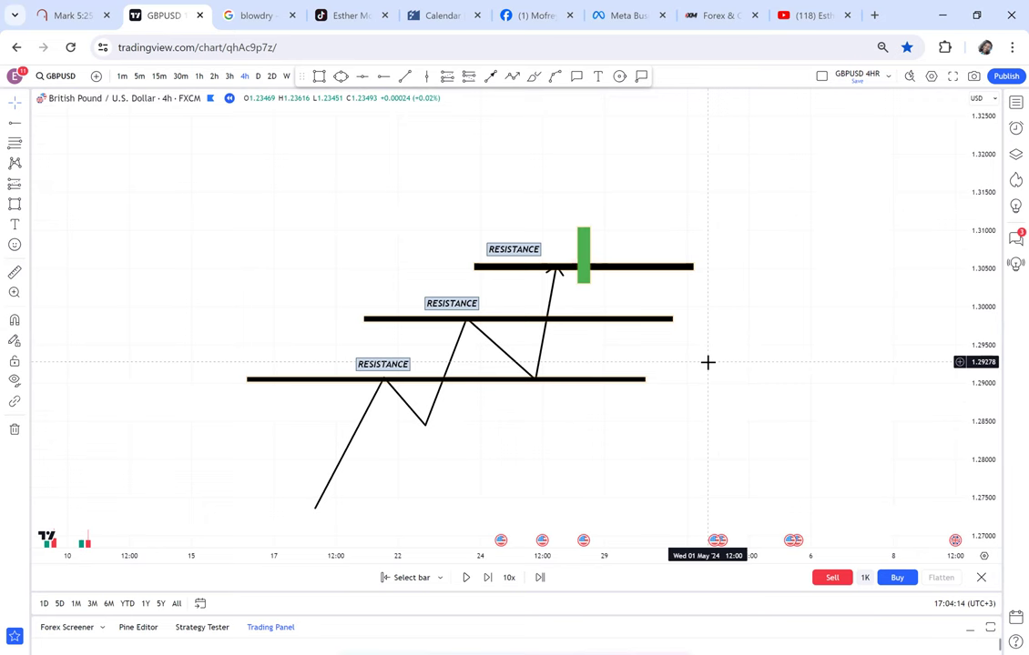
Add a size-32 RESISTANCE = BUYERS text note in the empty upper-right chart area
{"action": "scroll", "coordinate": [624, 329], "scroll_direction": "right", "scroll_amount": 5}
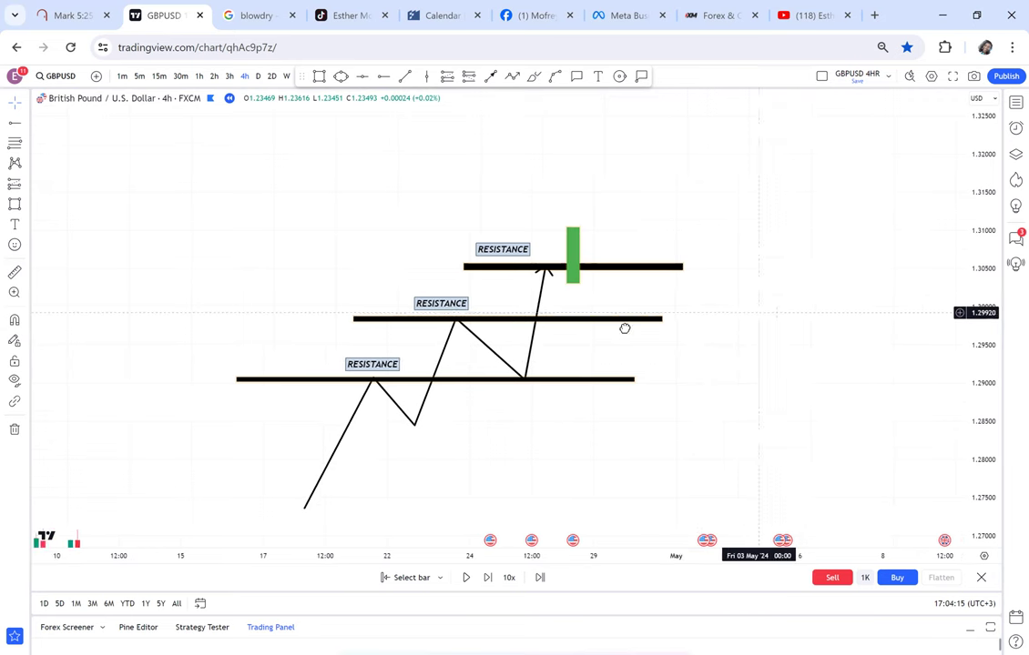
{"action": "left_click", "coordinate": [598, 77]}
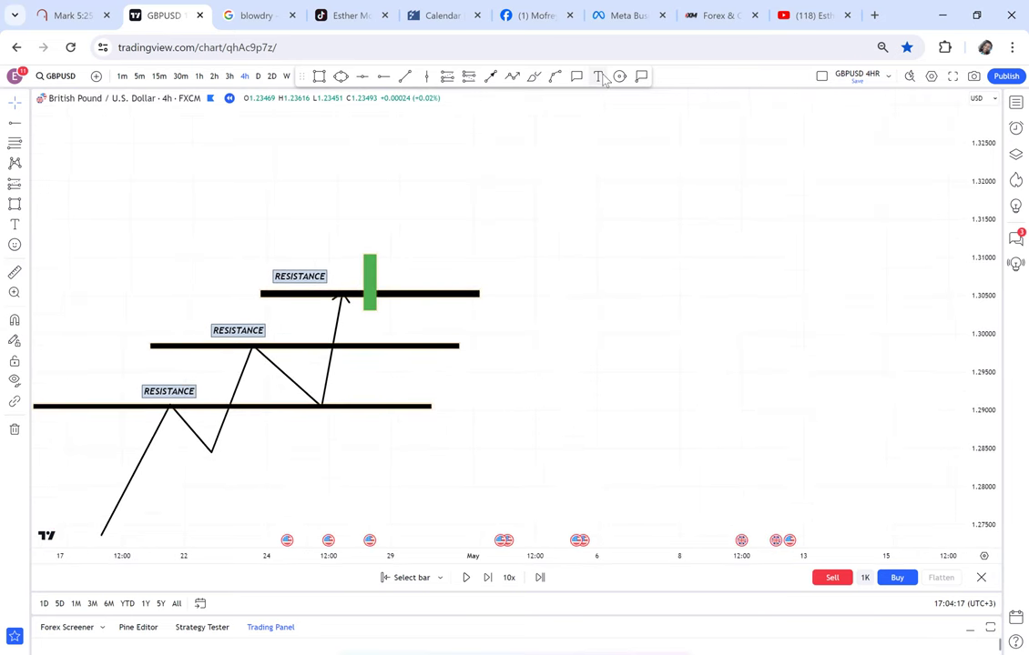
{"action": "left_click", "coordinate": [541, 177]}
{"action": "type", "text": "RESI"}
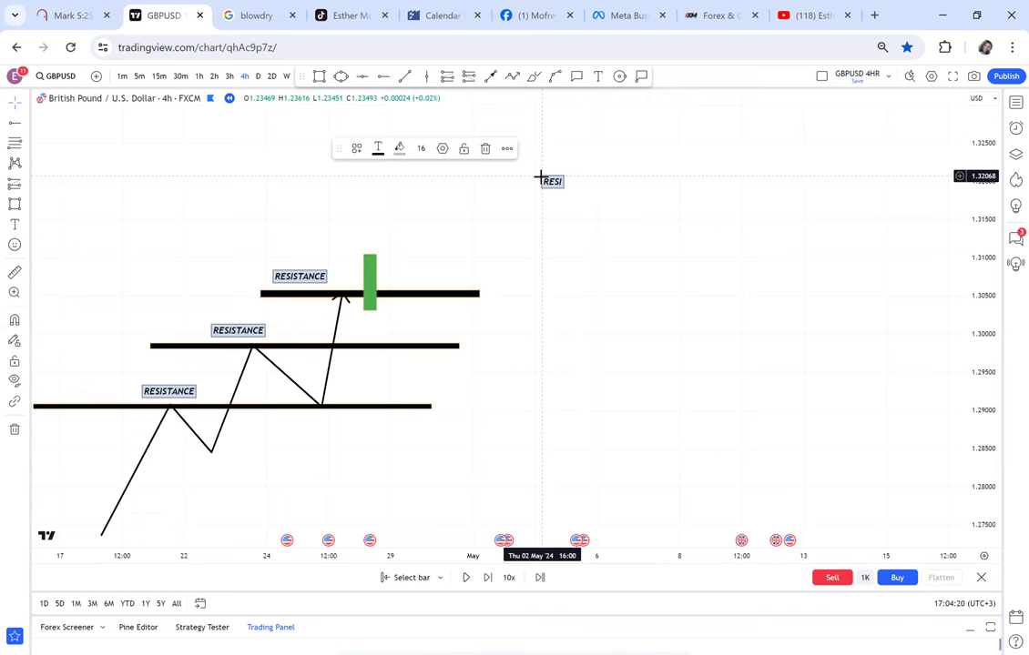
{"action": "type", "text": "STANCE Z"}
{"action": "type", "text": "B"}
{"action": "type", "text": "UYERS"}
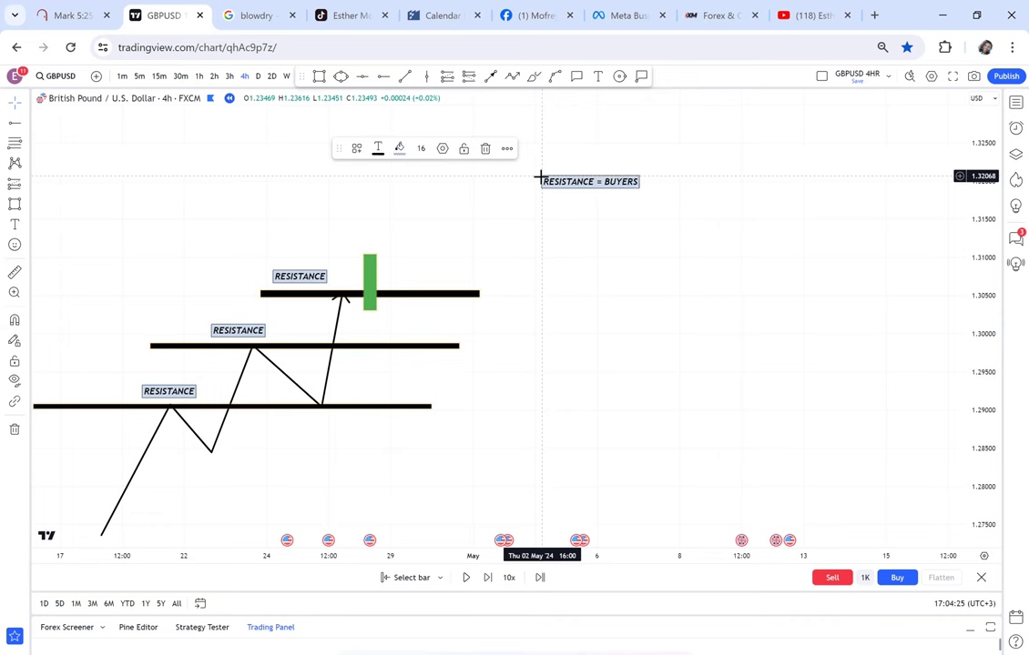
{"action": "left_click", "coordinate": [421, 148]}
{"action": "left_click", "coordinate": [421, 317]}
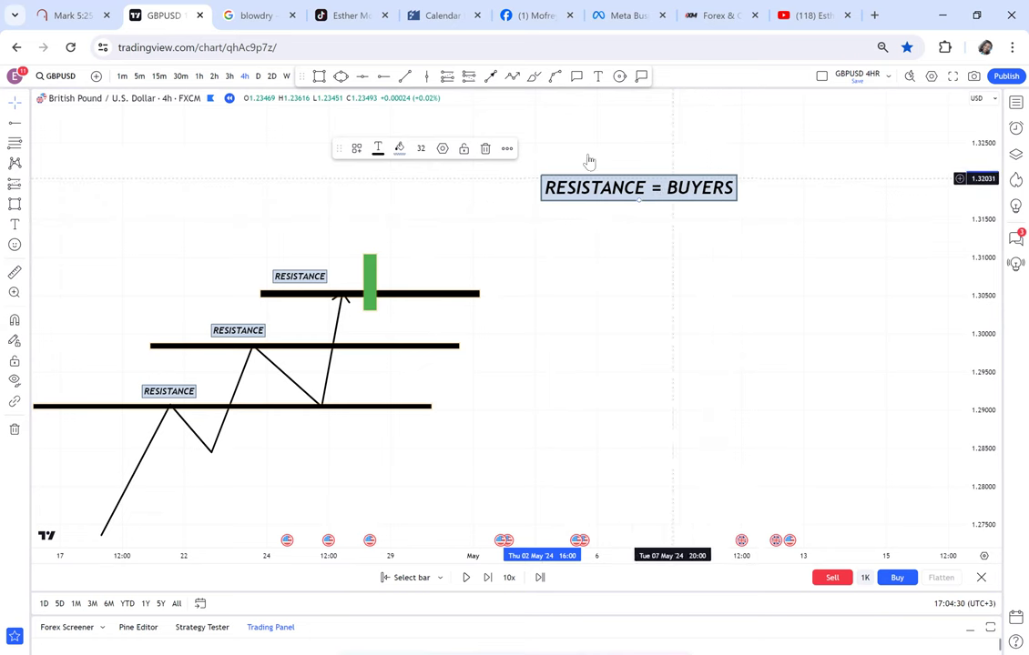
Add a FORMATION RESISSTANCE text note directly below the RESISTANCE = BUYERS note
{"action": "left_click", "coordinate": [597, 76]}
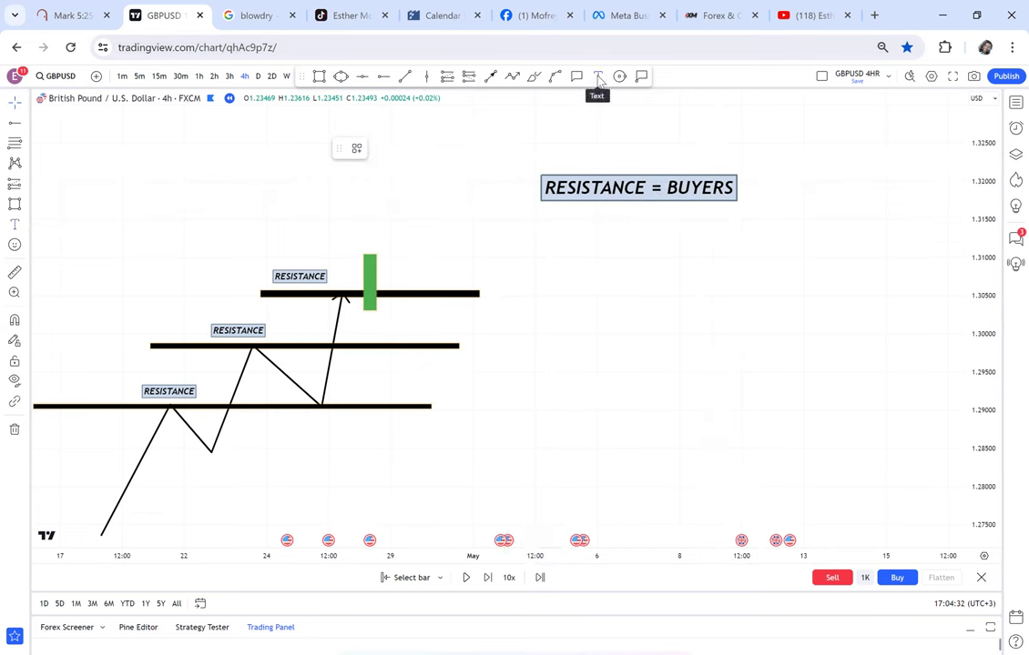
{"action": "left_click", "coordinate": [542, 230]}
{"action": "type", "text": "F"}
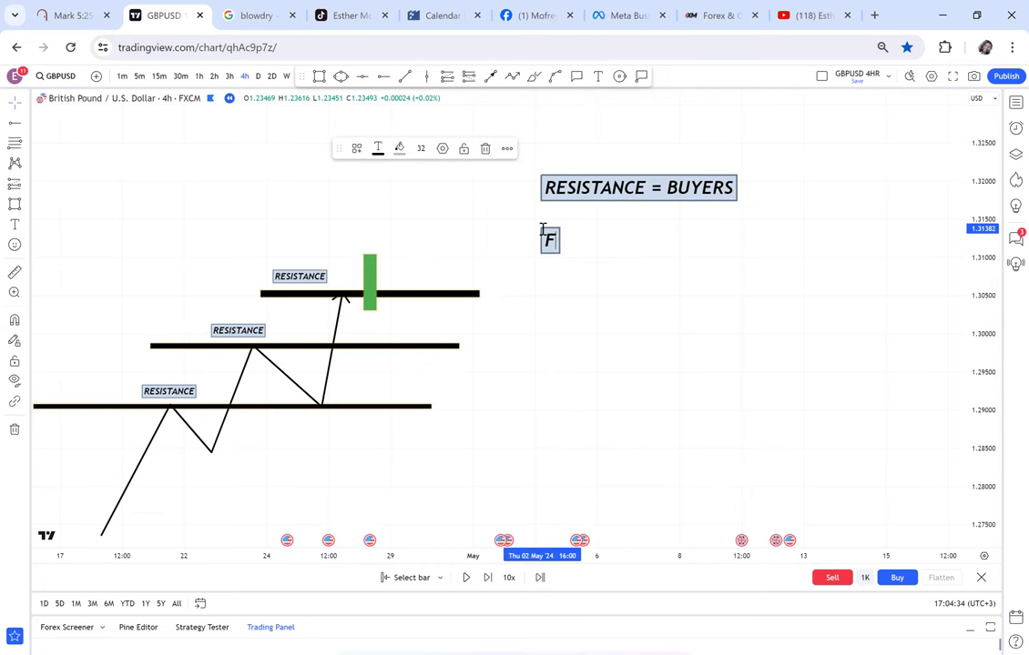
{"action": "type", "text": "ORMAT"}
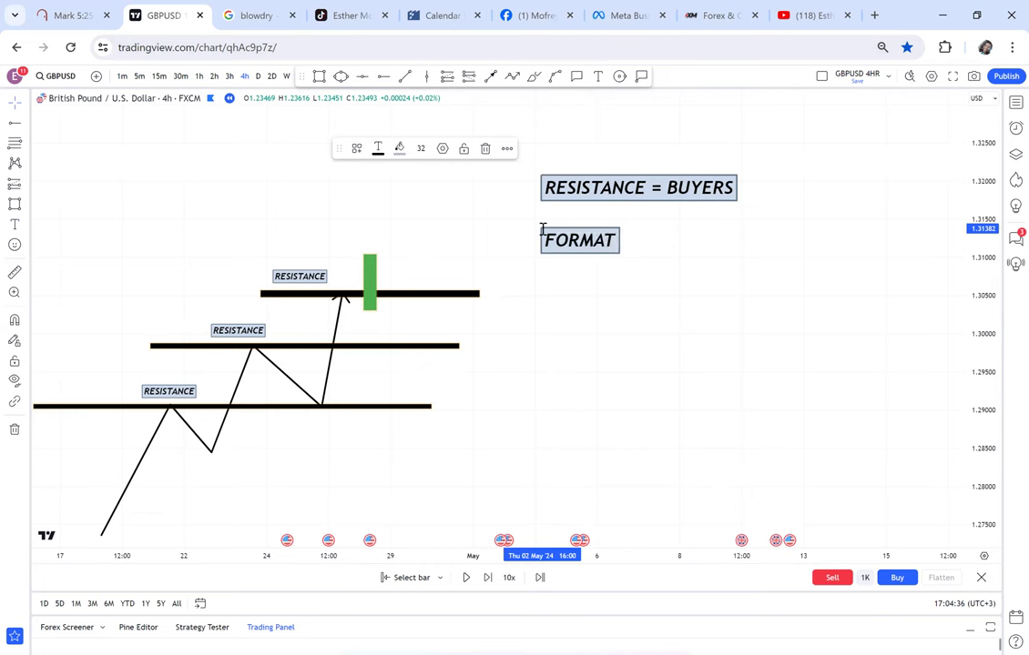
{"action": "type", "text": "ION RES"}
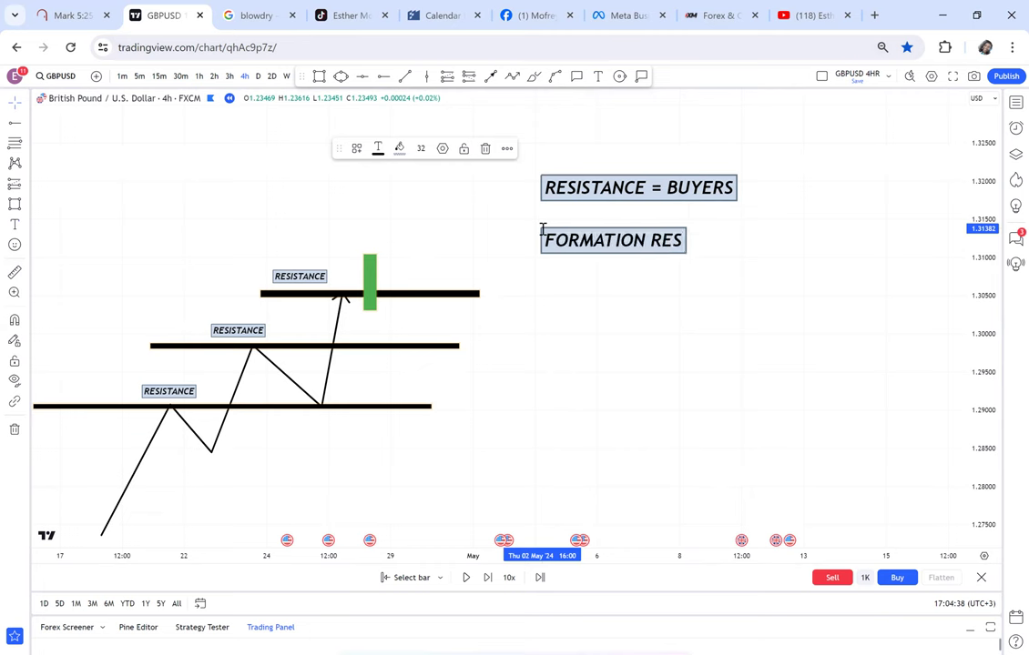
{"action": "type", "text": "ISSTANCE"}
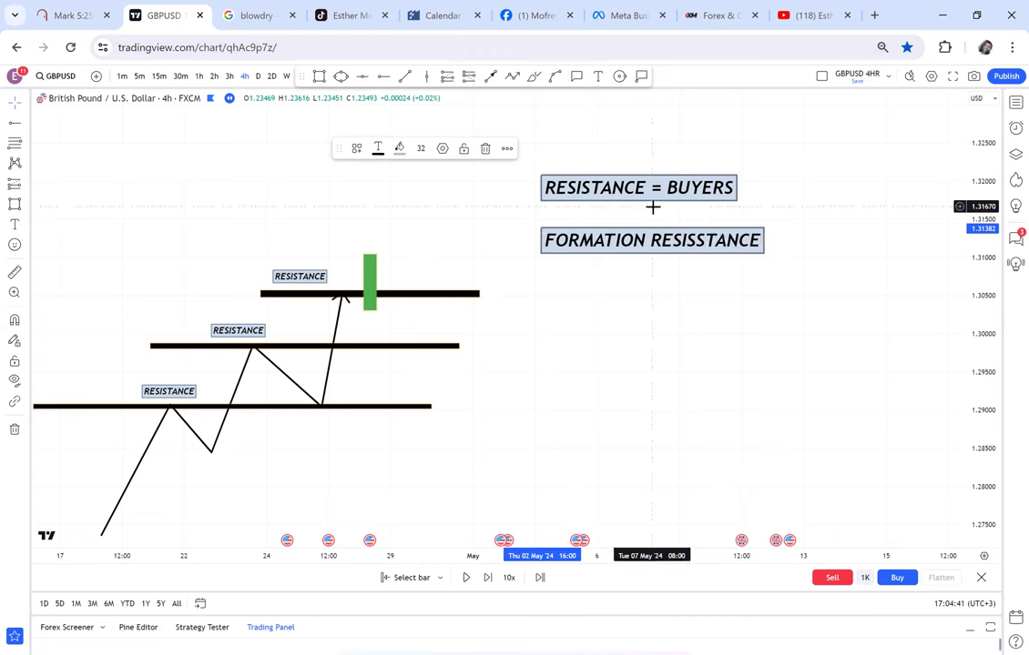
{"action": "left_click", "coordinate": [617, 123]}
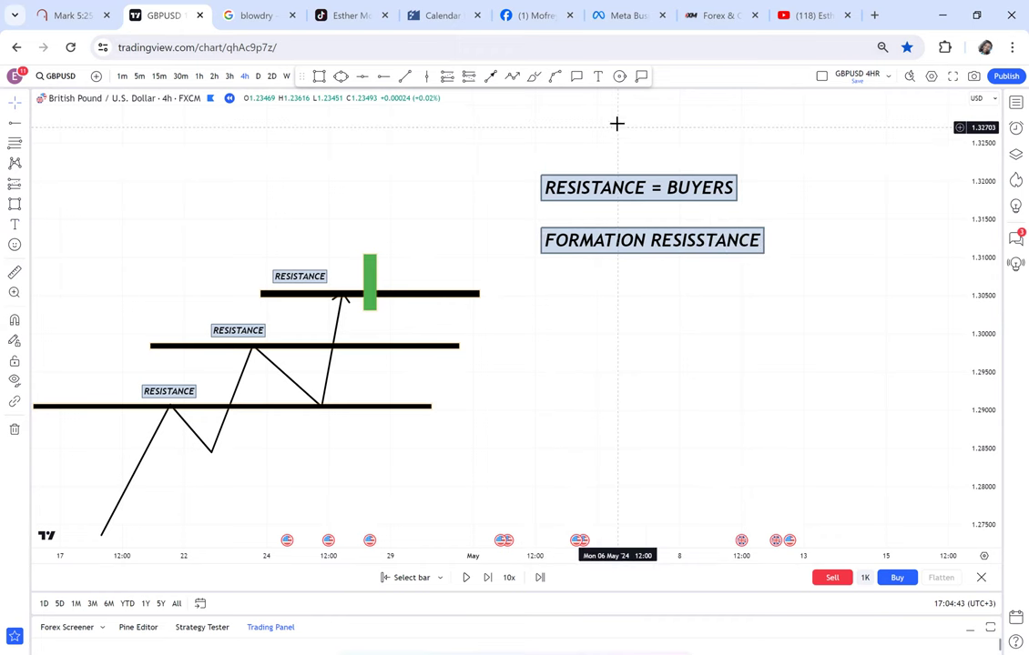
{"action": "left_click", "coordinate": [598, 77]}
Type a RESISTANCE STRENGTH ( TIMEFRAME) note below the FORMATION RESISSTANCE note
{"action": "left_click", "coordinate": [544, 295]}
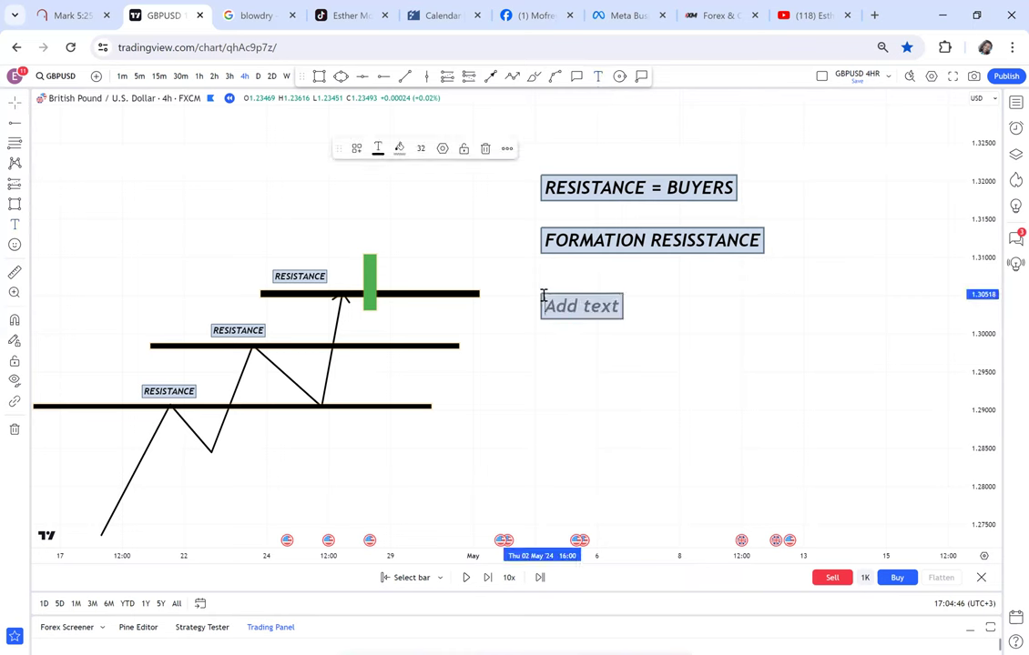
{"action": "type", "text": "RESIS"}
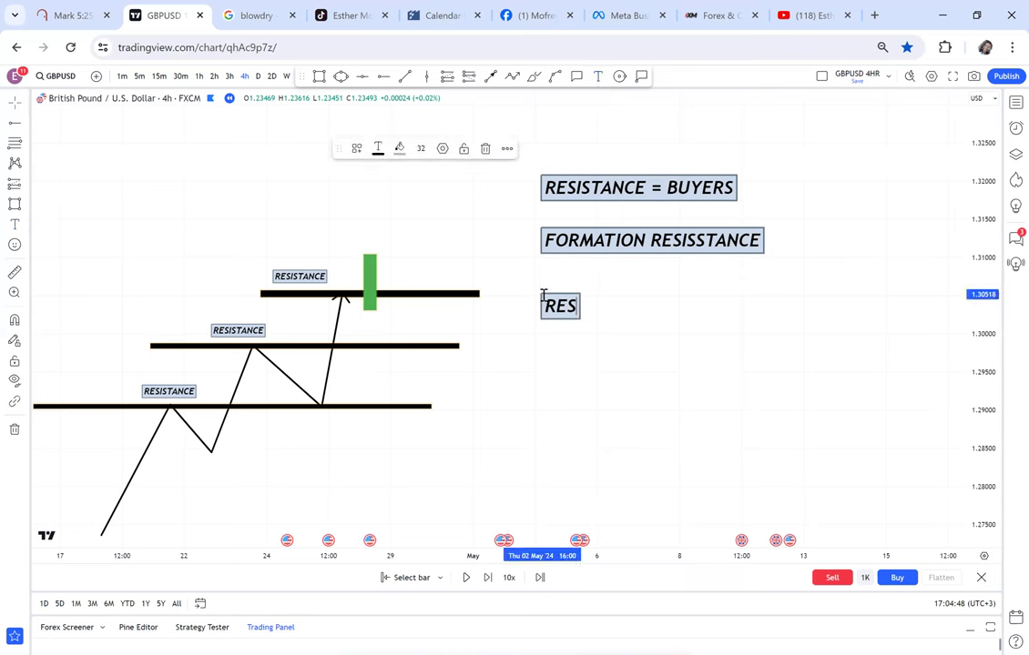
{"action": "type", "text": "N"}
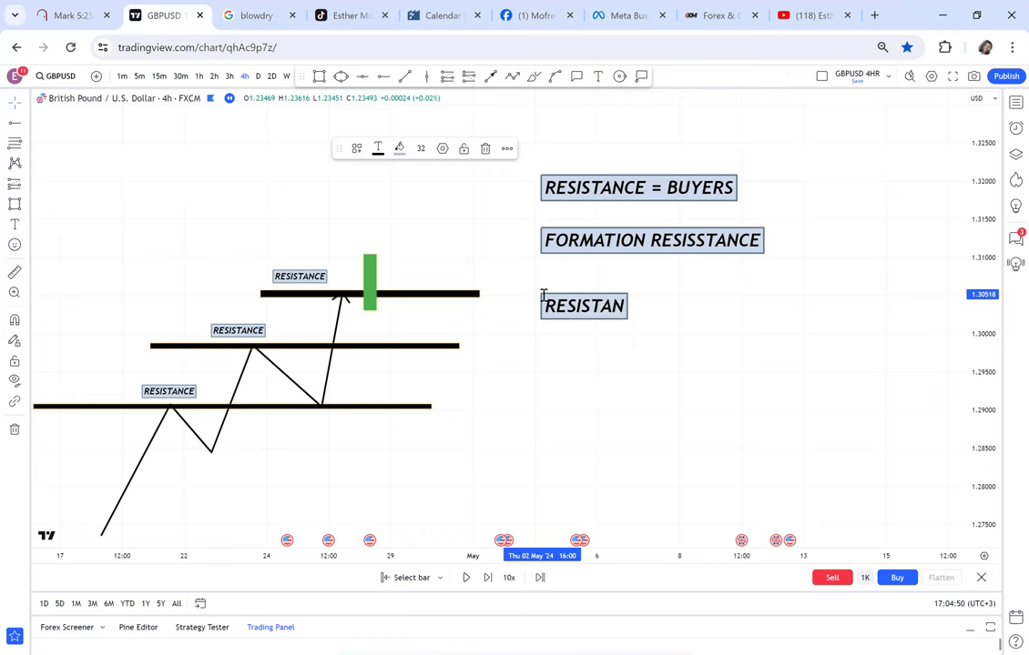
{"action": "type", "text": "CE STRE"}
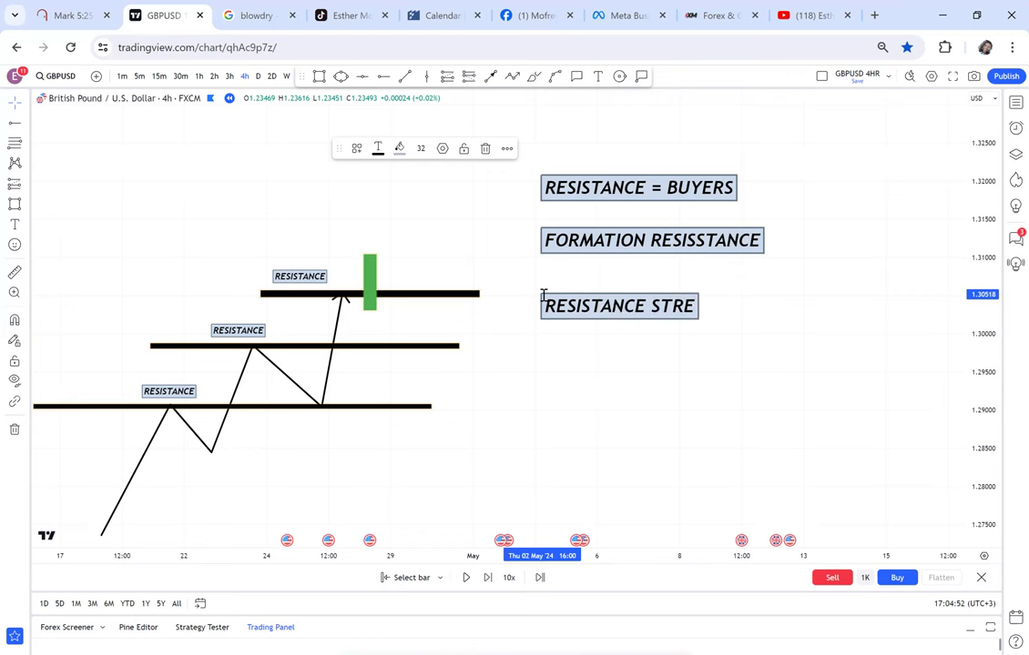
{"action": "type", "text": "NGTH"}
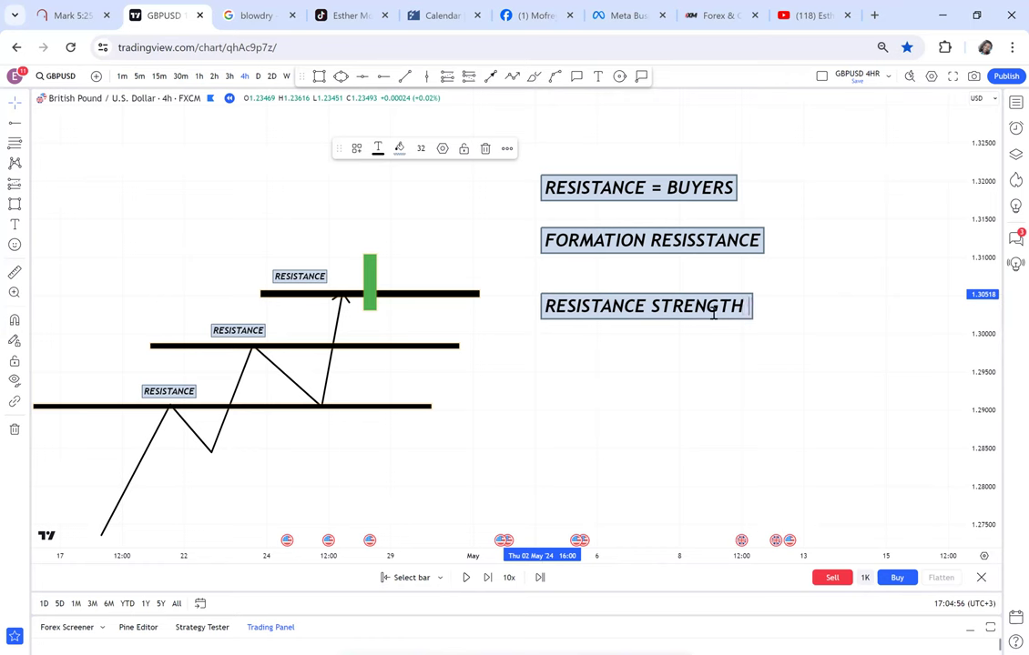
{"action": "type", "text": " ( TI"}
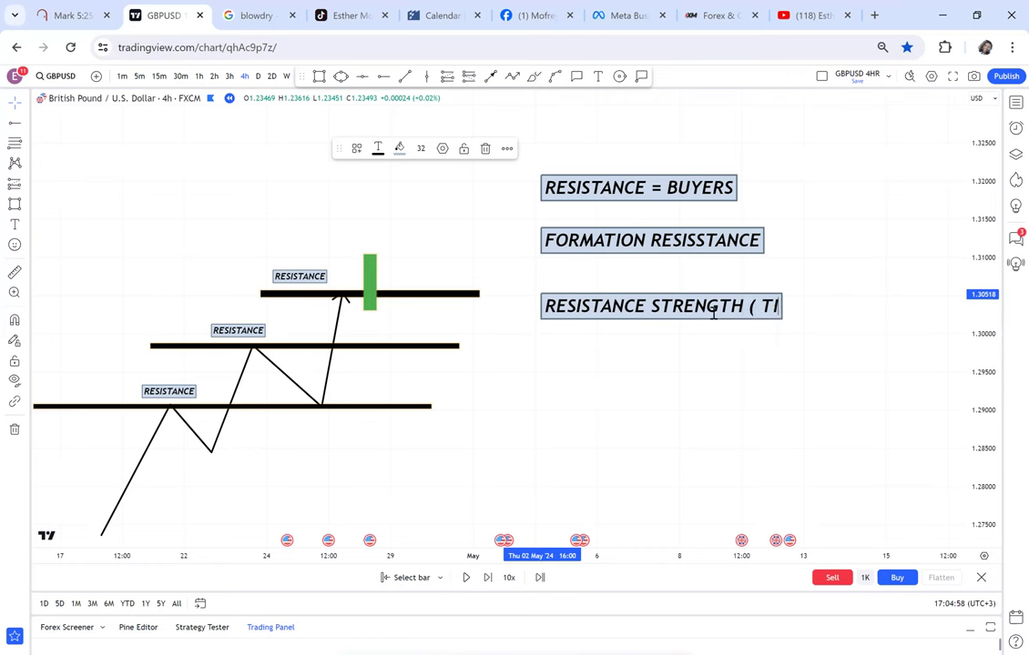
{"action": "type", "text": "MEFRAME"}
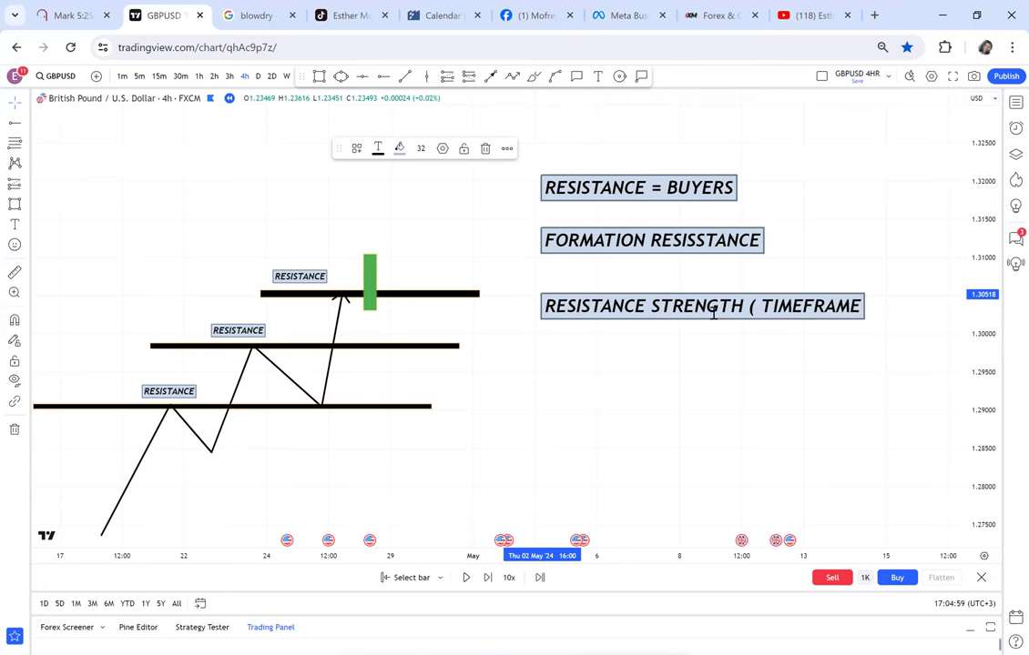
{"action": "type", "text": ")"}
Finish the third note and start a fourth below it reading MOSTLY LIKELY TIME TO OBSERVE
{"action": "left_click", "coordinate": [646, 145]}
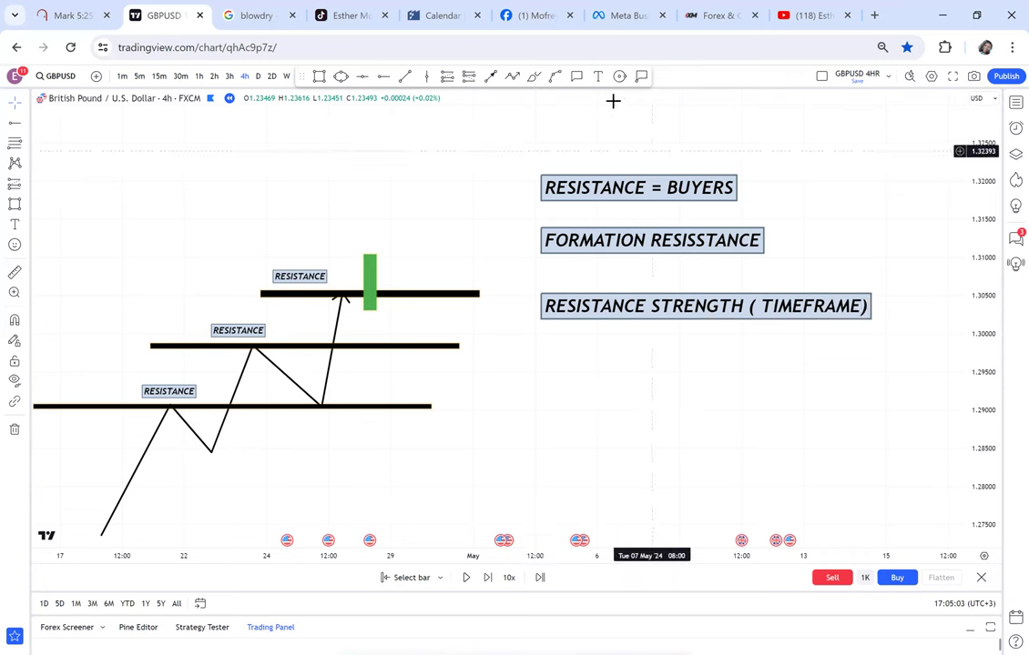
{"action": "left_click", "coordinate": [598, 77]}
{"action": "left_click", "coordinate": [541, 368]}
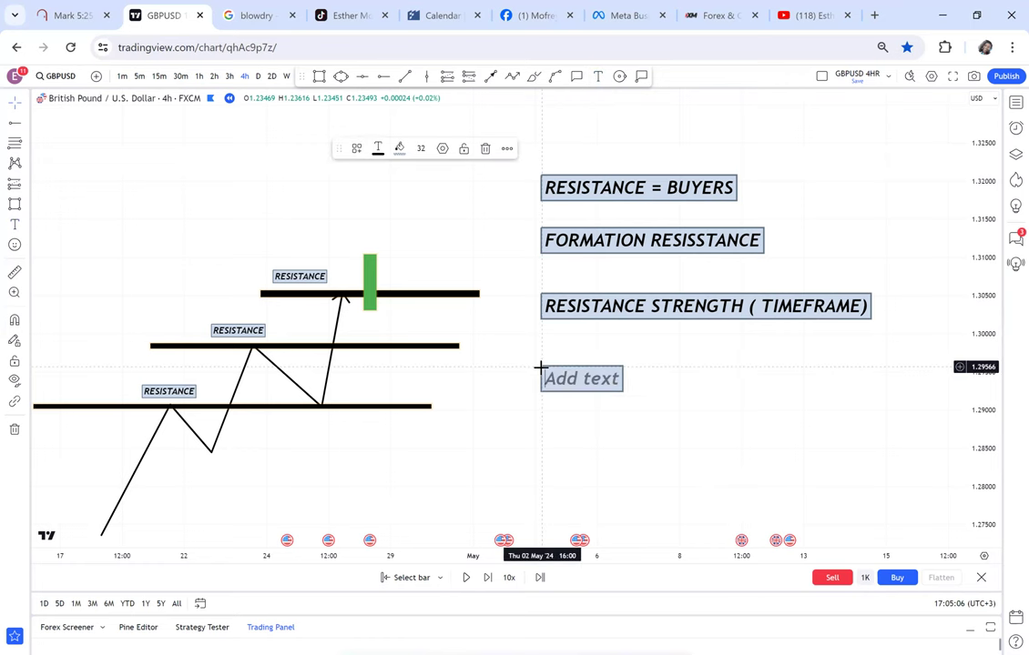
{"action": "type", "text": "MOSTLY"}
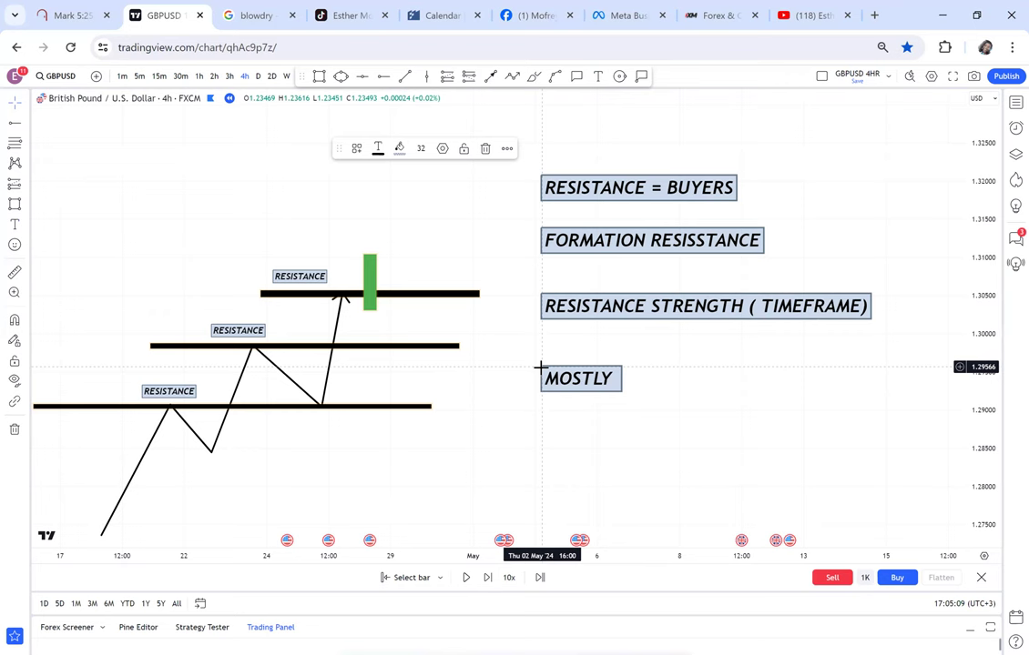
{"action": "type", "text": " LIKEL"}
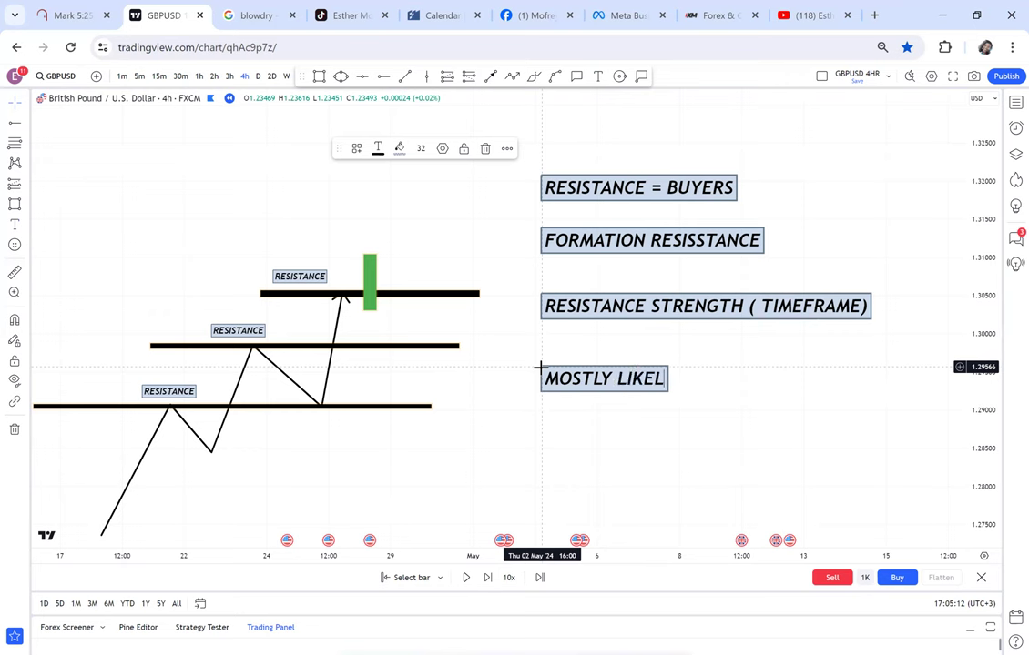
{"action": "type", "text": "Y TI"}
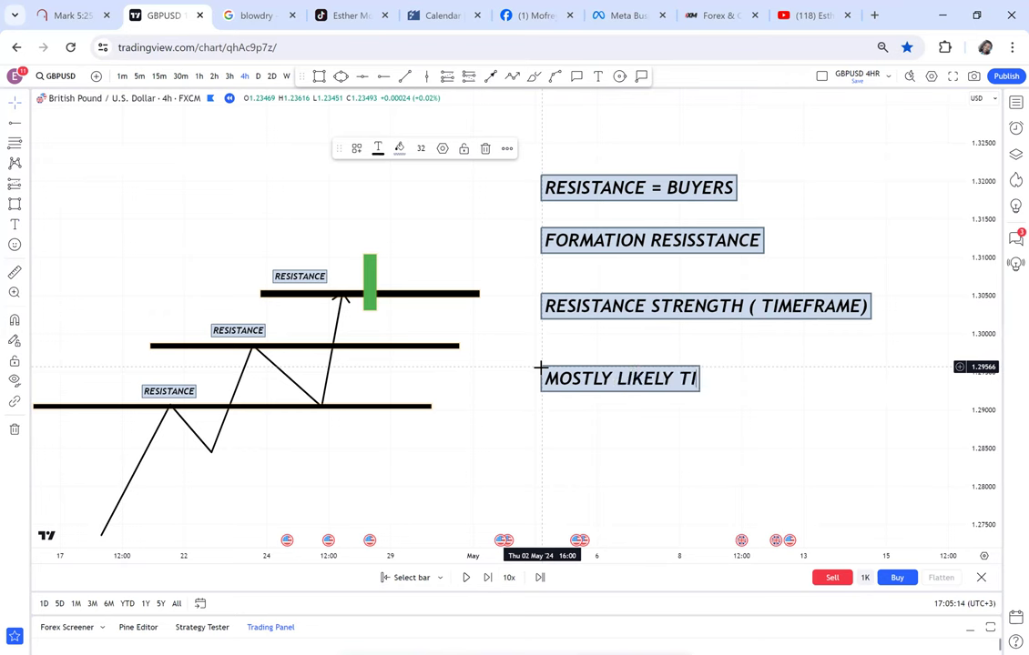
{"action": "type", "text": "ME TO O"}
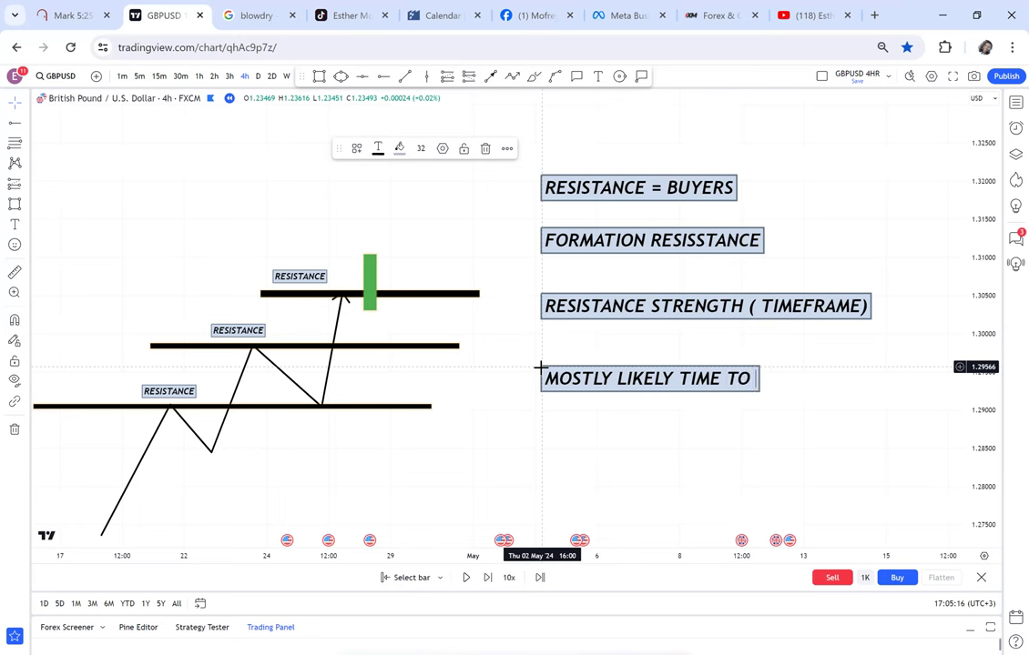
{"action": "type", "text": "BSER"}
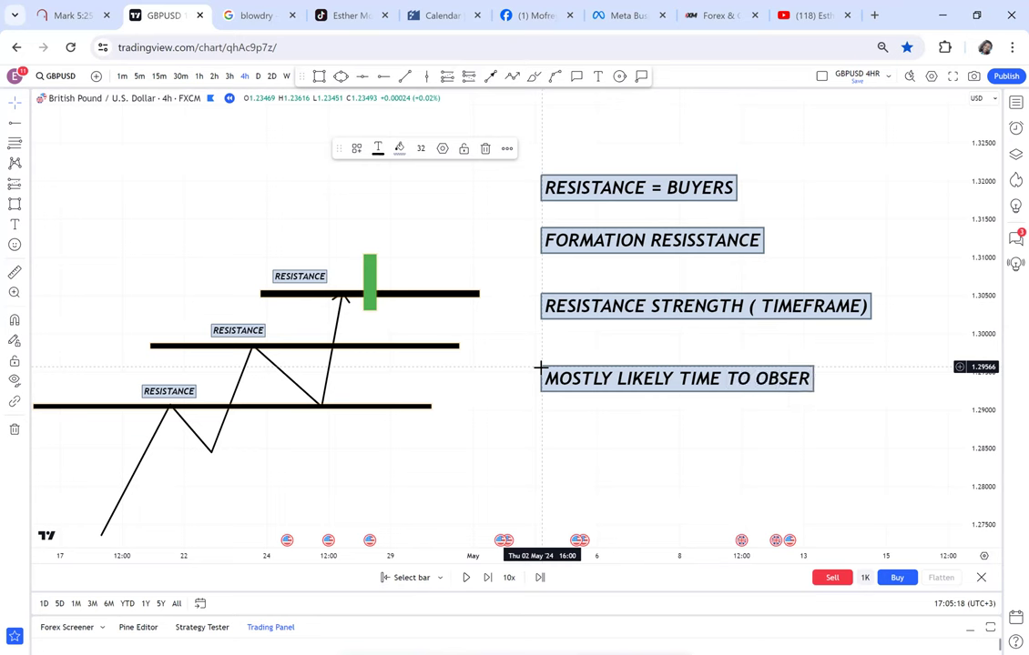